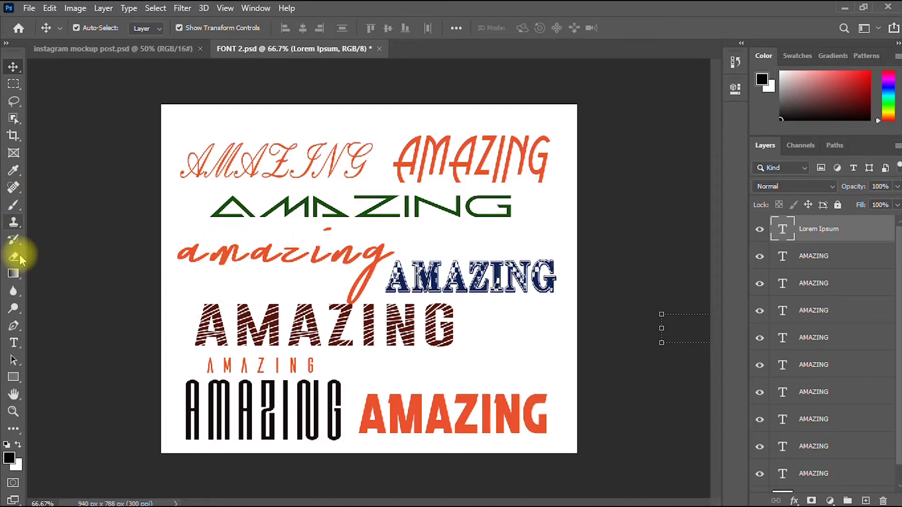
Try the Gobold Uplow font in Photoshop, then open fonts.google.com in Chrome.
{"action": "left_click", "coordinate": [12, 345]}
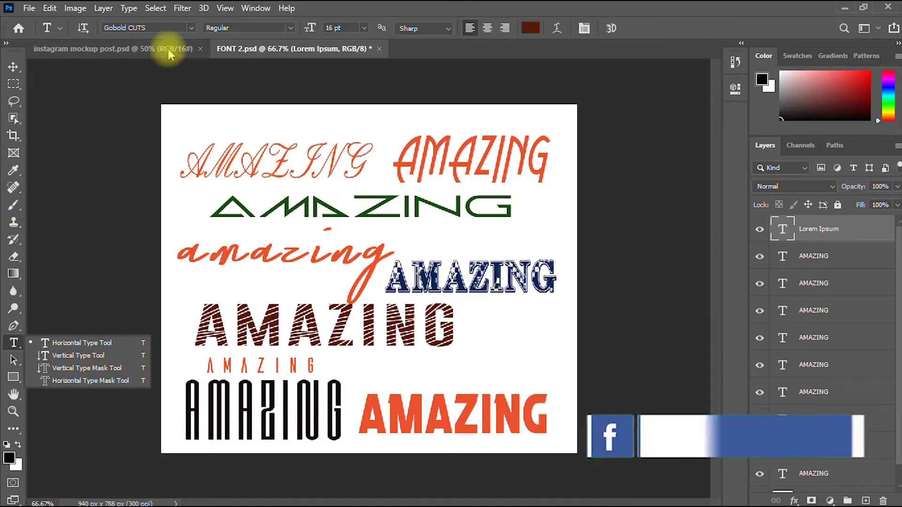
{"action": "left_click", "coordinate": [192, 30]}
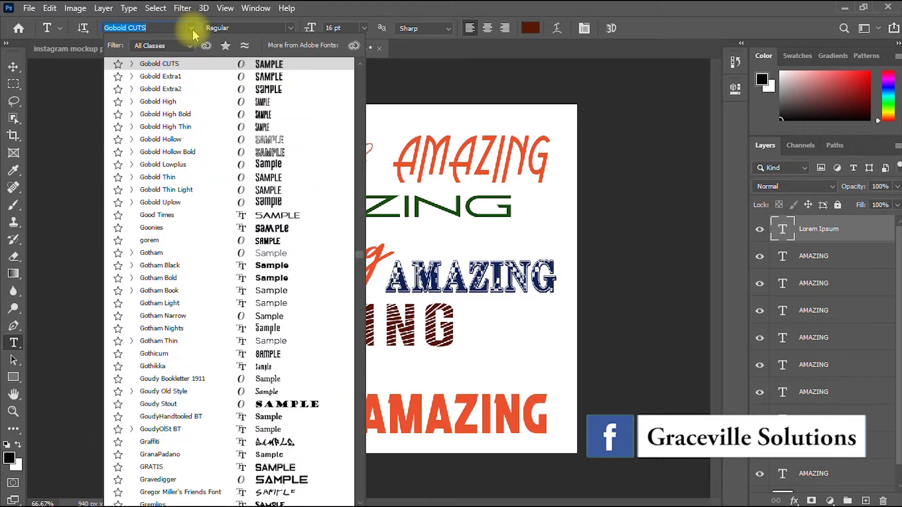
{"action": "key", "text": "Down"}
{"action": "left_click", "coordinate": [211, 204]}
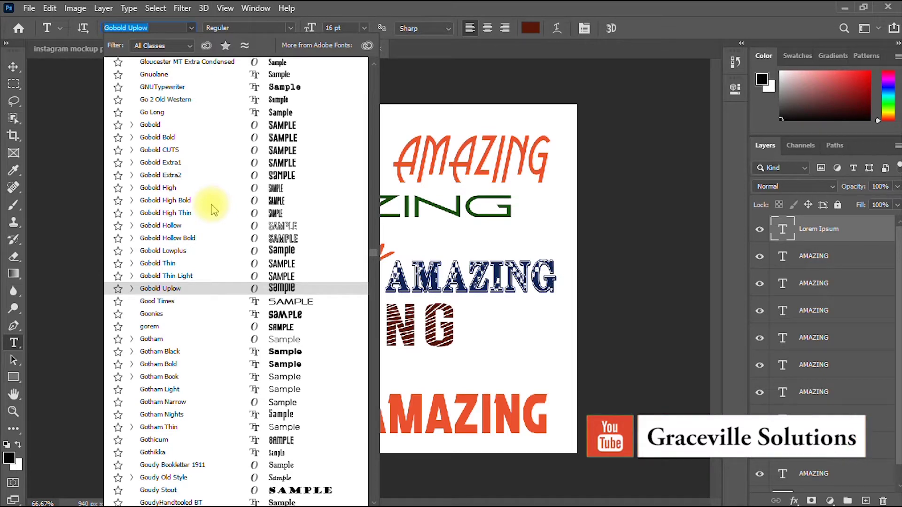
{"action": "scroll", "coordinate": [211, 207], "scroll_direction": "down", "scroll_amount": 2}
{"action": "scroll", "coordinate": [212, 208], "scroll_direction": "down", "scroll_amount": 3}
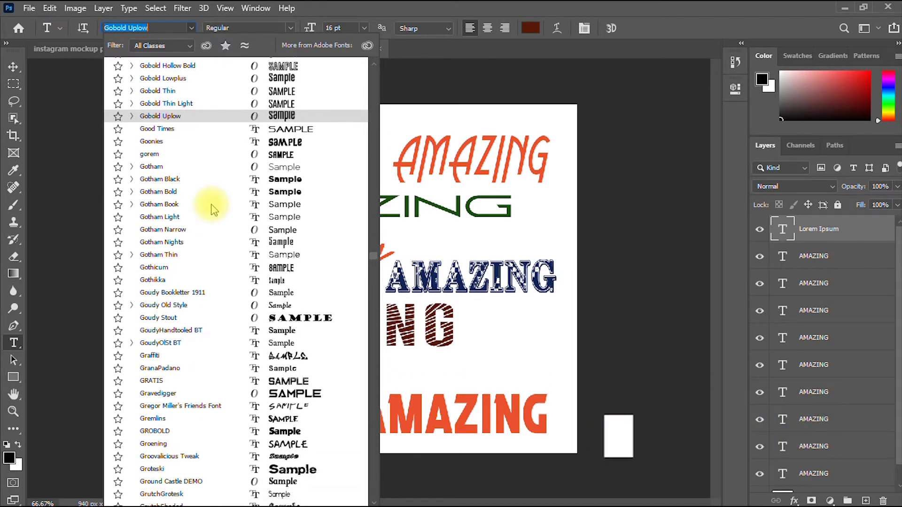
{"action": "scroll", "coordinate": [211, 206], "scroll_direction": "down", "scroll_amount": 2}
{"action": "scroll", "coordinate": [212, 206], "scroll_direction": "down", "scroll_amount": 3}
{"action": "scroll", "coordinate": [212, 206], "scroll_direction": "down", "scroll_amount": 2}
{"action": "scroll", "coordinate": [211, 206], "scroll_direction": "down", "scroll_amount": 1}
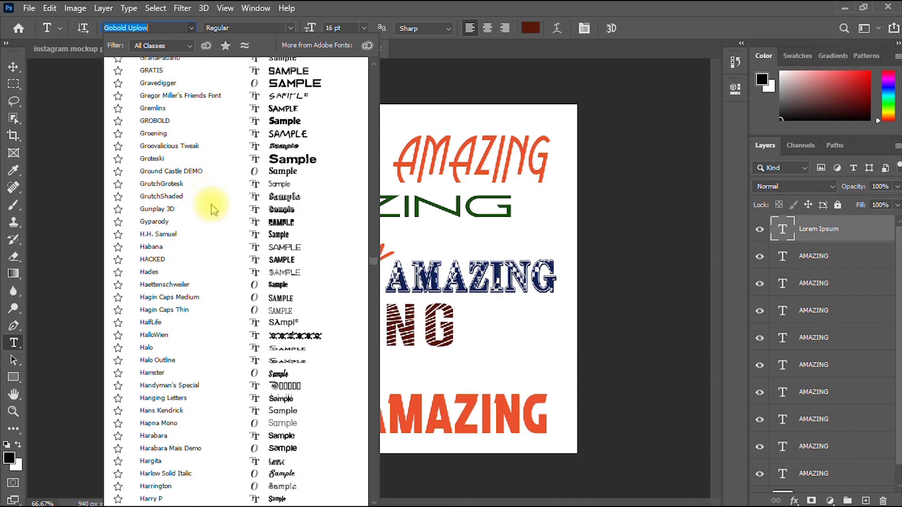
{"action": "scroll", "coordinate": [213, 209], "scroll_direction": "down", "scroll_amount": 2}
{"action": "scroll", "coordinate": [213, 209], "scroll_direction": "down", "scroll_amount": 2}
{"action": "scroll", "coordinate": [214, 209], "scroll_direction": "up", "scroll_amount": 1}
{"action": "scroll", "coordinate": [213, 208], "scroll_direction": "up", "scroll_amount": 4}
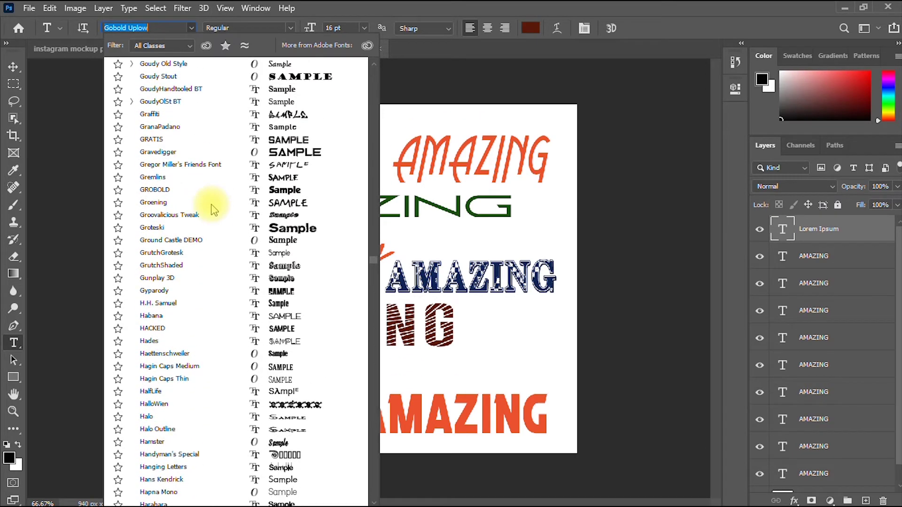
{"action": "scroll", "coordinate": [211, 209], "scroll_direction": "up", "scroll_amount": 5}
{"action": "scroll", "coordinate": [211, 208], "scroll_direction": "up", "scroll_amount": 2}
{"action": "scroll", "coordinate": [211, 208], "scroll_direction": "up", "scroll_amount": 3}
{"action": "scroll", "coordinate": [211, 209], "scroll_direction": "up", "scroll_amount": 3}
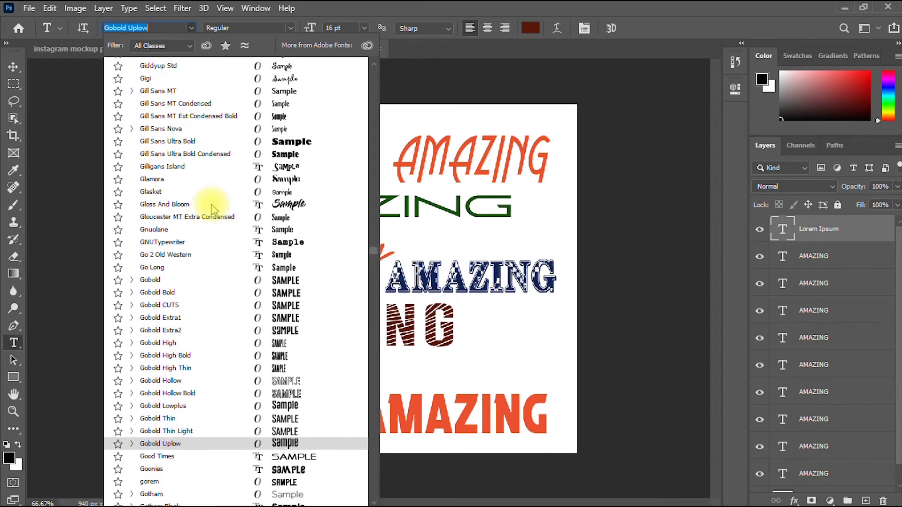
{"action": "scroll", "coordinate": [211, 205], "scroll_direction": "up", "scroll_amount": 2}
{"action": "scroll", "coordinate": [212, 204], "scroll_direction": "up", "scroll_amount": 1}
{"action": "scroll", "coordinate": [212, 204], "scroll_direction": "up", "scroll_amount": 2}
{"action": "scroll", "coordinate": [503, 247], "scroll_direction": "up", "scroll_amount": 2}
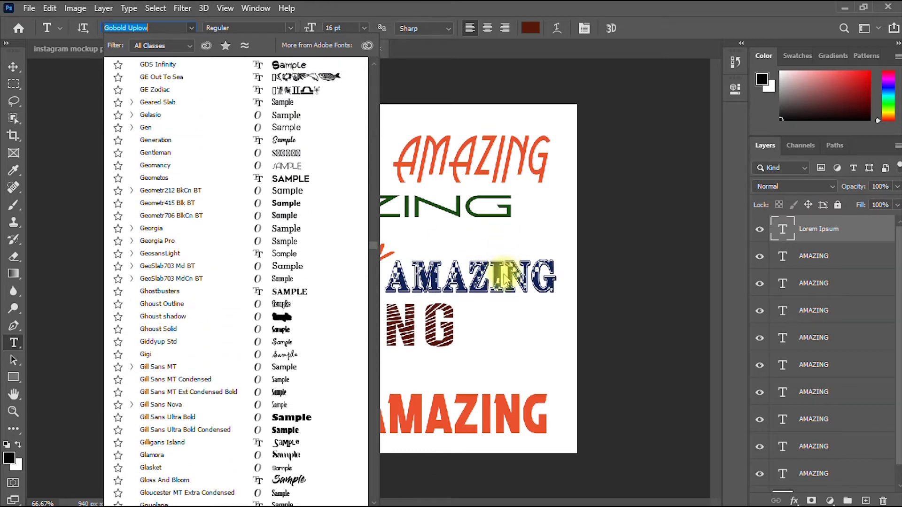
{"action": "scroll", "coordinate": [246, 244], "scroll_direction": "up", "scroll_amount": 2}
{"action": "scroll", "coordinate": [252, 238], "scroll_direction": "up", "scroll_amount": 3}
{"action": "scroll", "coordinate": [252, 238], "scroll_direction": "up", "scroll_amount": 3}
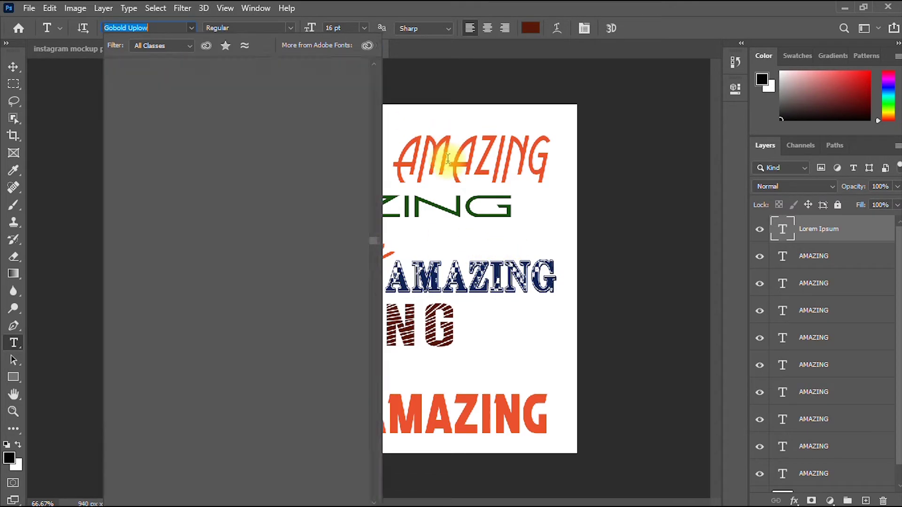
{"action": "left_click", "coordinate": [13, 68]}
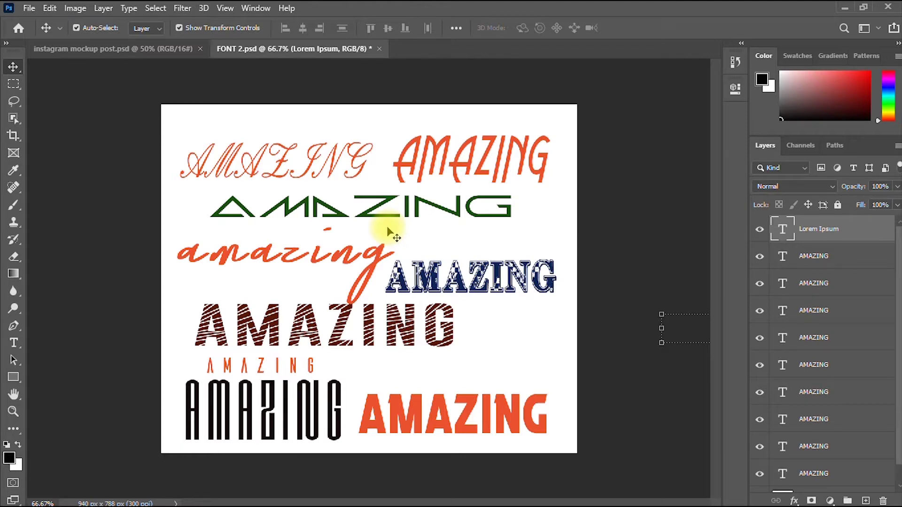
{"action": "scroll", "coordinate": [393, 235], "scroll_direction": "down", "scroll_amount": 1}
{"action": "scroll", "coordinate": [392, 235], "scroll_direction": "up", "scroll_amount": 2}
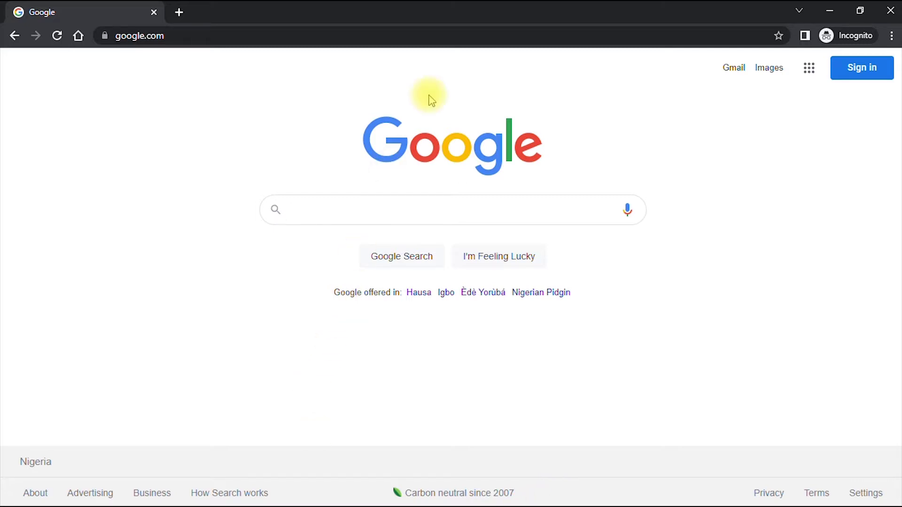
{"action": "left_click", "coordinate": [436, 34]}
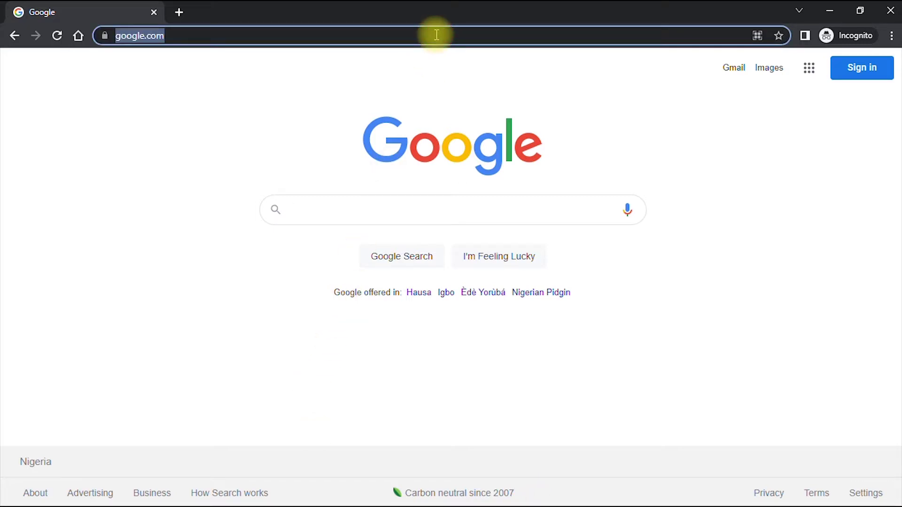
{"action": "type", "text": "fbfont"}
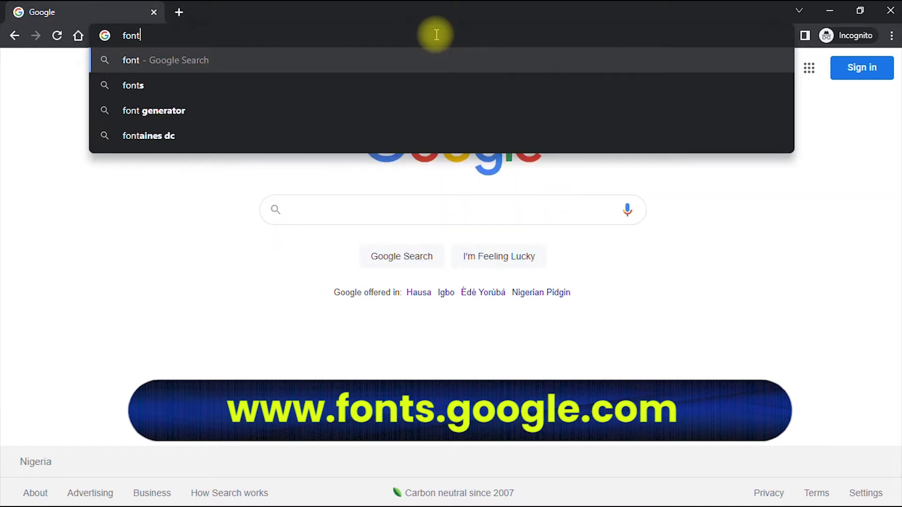
{"action": "type", "text": "s.googl"}
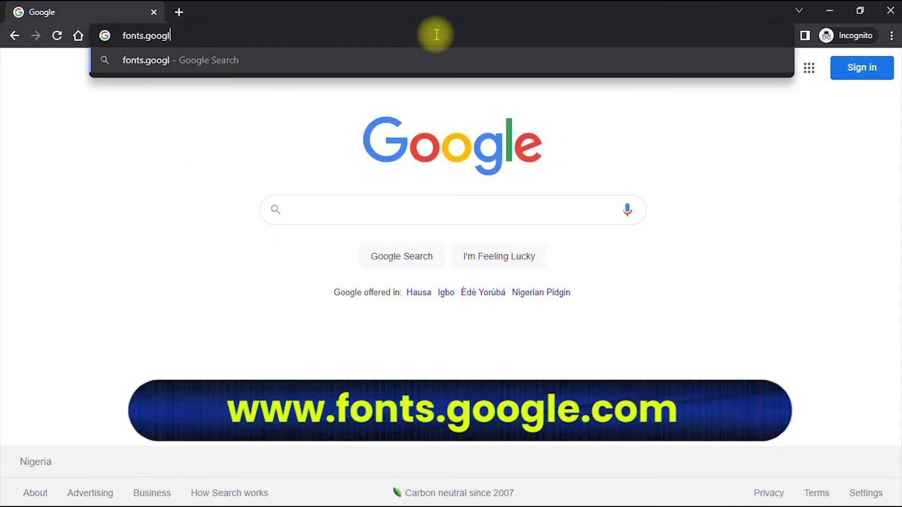
{"action": "type", "text": "e.com"}
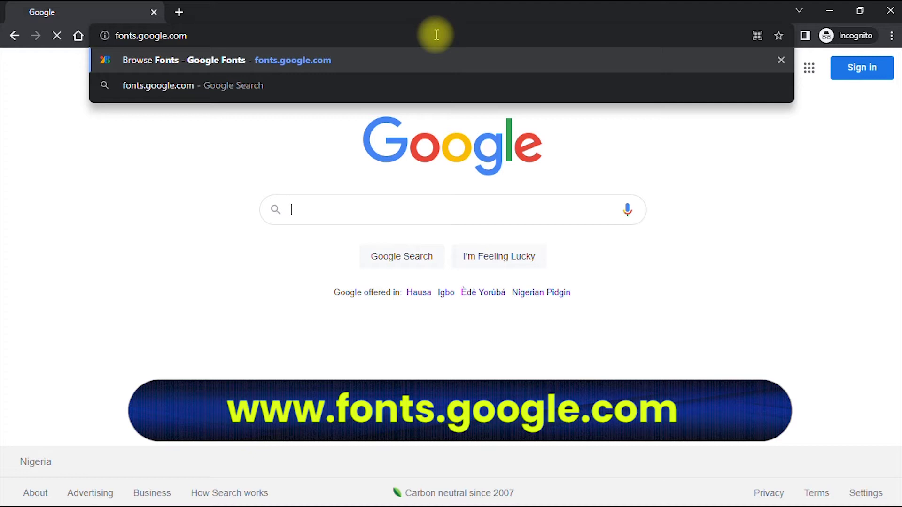
{"action": "key", "text": "Return"}
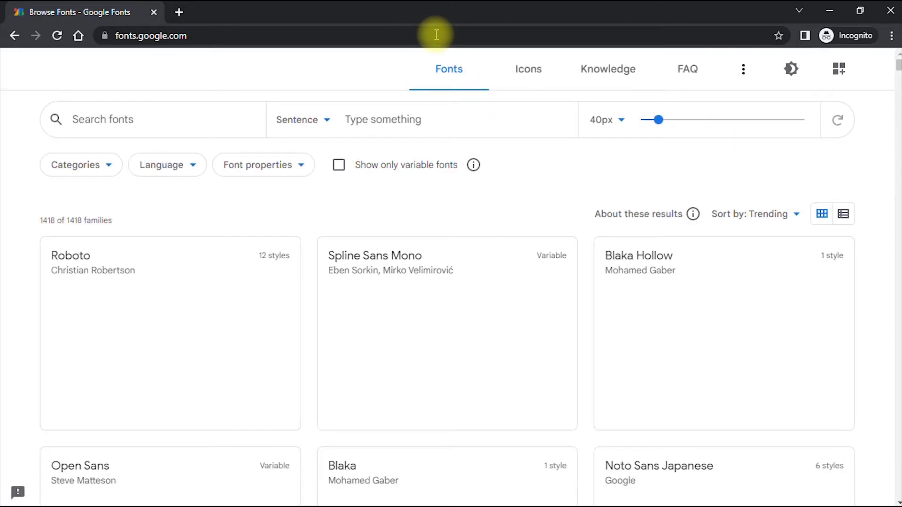
{"action": "scroll", "coordinate": [459, 234], "scroll_direction": "down", "scroll_amount": 5}
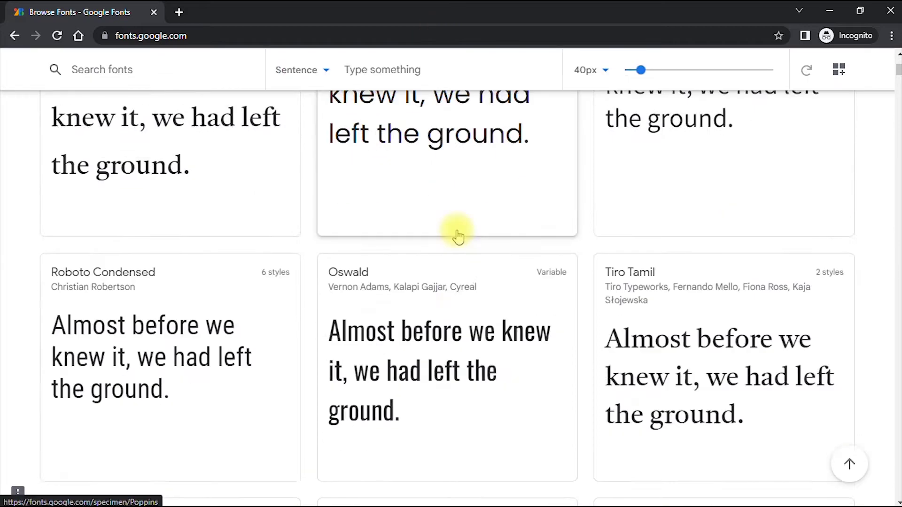
{"action": "scroll", "coordinate": [458, 237], "scroll_direction": "down", "scroll_amount": 4}
{"action": "scroll", "coordinate": [458, 236], "scroll_direction": "down", "scroll_amount": 4}
{"action": "scroll", "coordinate": [458, 236], "scroll_direction": "down", "scroll_amount": 5}
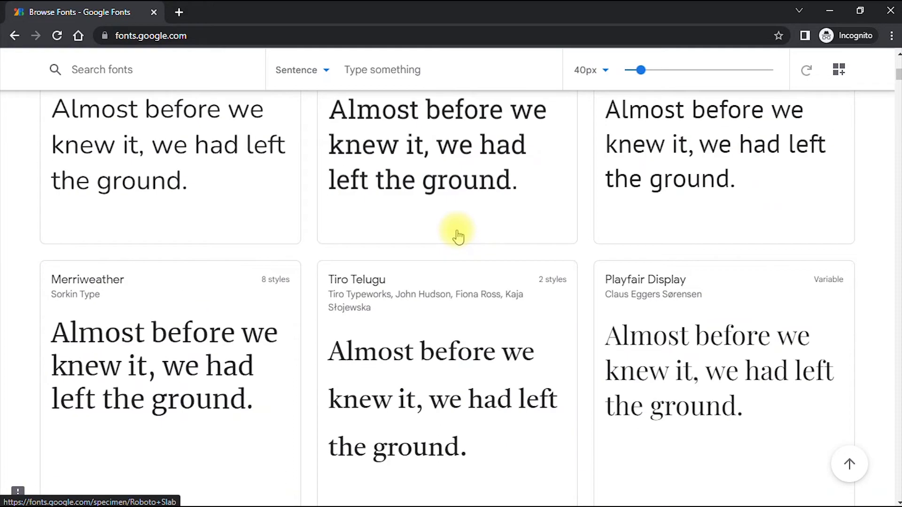
{"action": "scroll", "coordinate": [458, 237], "scroll_direction": "up", "scroll_amount": 5}
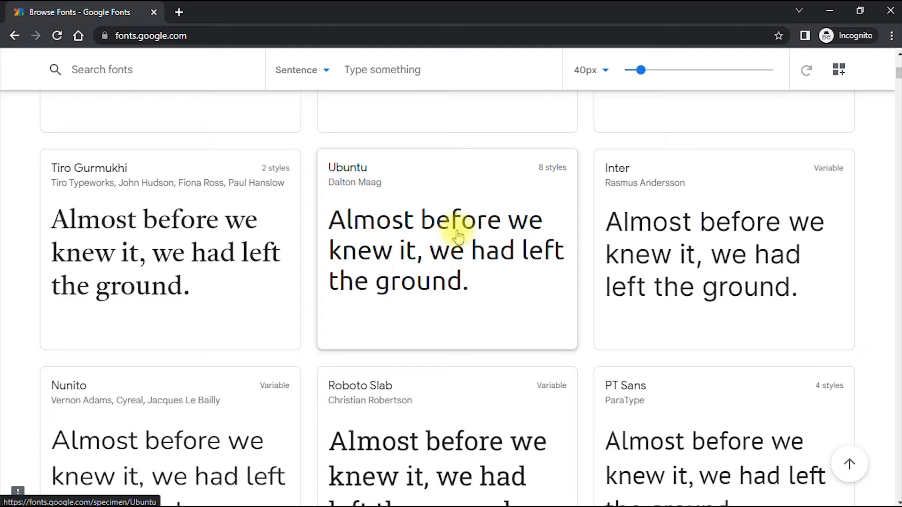
{"action": "scroll", "coordinate": [458, 237], "scroll_direction": "down", "scroll_amount": 5}
{"action": "scroll", "coordinate": [458, 237], "scroll_direction": "down", "scroll_amount": 6}
{"action": "scroll", "coordinate": [458, 237], "scroll_direction": "down", "scroll_amount": 6}
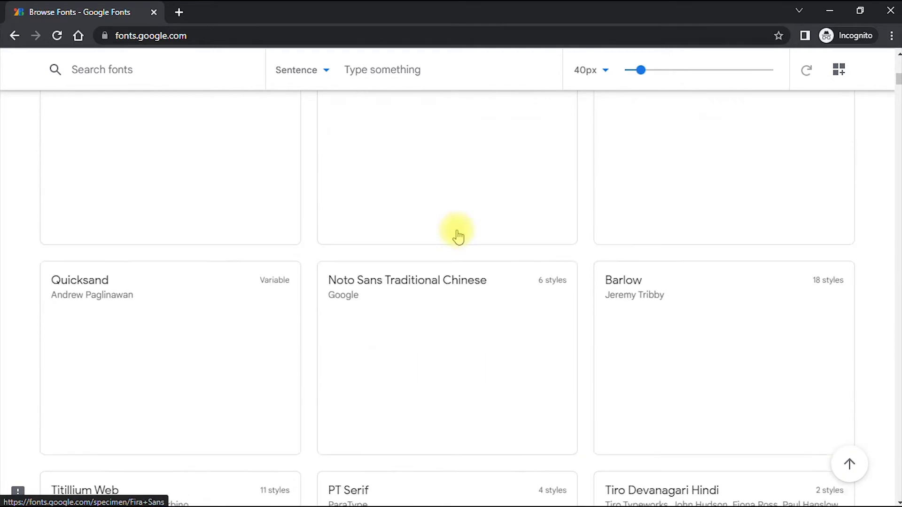
{"action": "scroll", "coordinate": [458, 237], "scroll_direction": "down", "scroll_amount": 6}
{"action": "scroll", "coordinate": [458, 237], "scroll_direction": "up", "scroll_amount": 3}
{"action": "scroll", "coordinate": [458, 237], "scroll_direction": "up", "scroll_amount": 5}
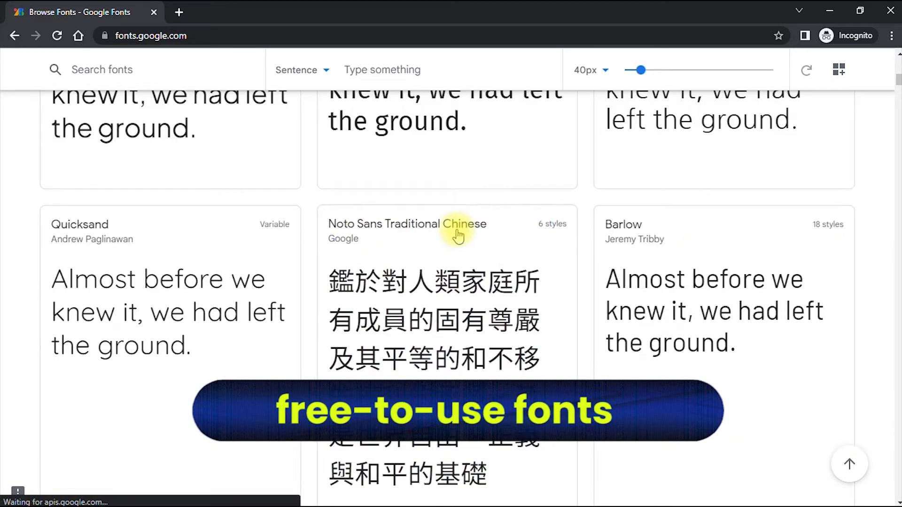
{"action": "scroll", "coordinate": [458, 234], "scroll_direction": "down", "scroll_amount": 5}
{"action": "scroll", "coordinate": [457, 234], "scroll_direction": "down", "scroll_amount": 1}
{"action": "scroll", "coordinate": [458, 235], "scroll_direction": "down", "scroll_amount": 5}
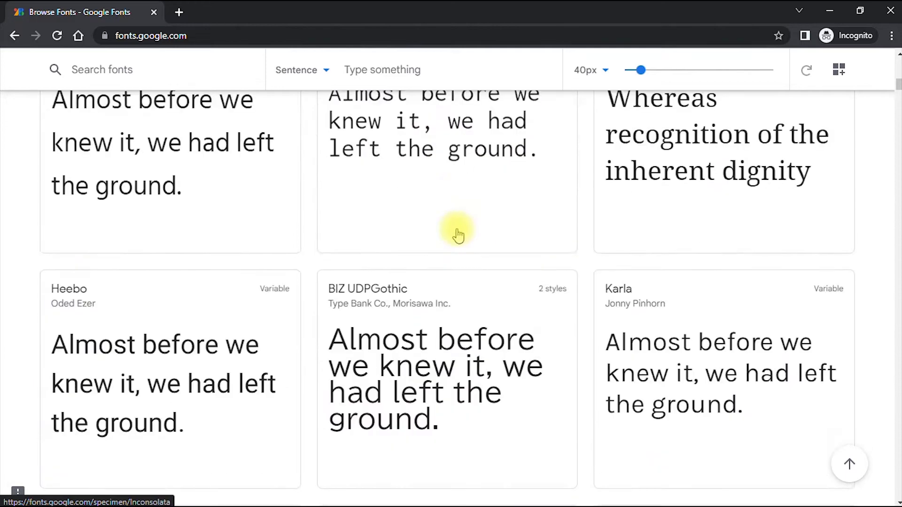
{"action": "scroll", "coordinate": [458, 235], "scroll_direction": "down", "scroll_amount": 5}
{"action": "scroll", "coordinate": [457, 233], "scroll_direction": "down", "scroll_amount": 5}
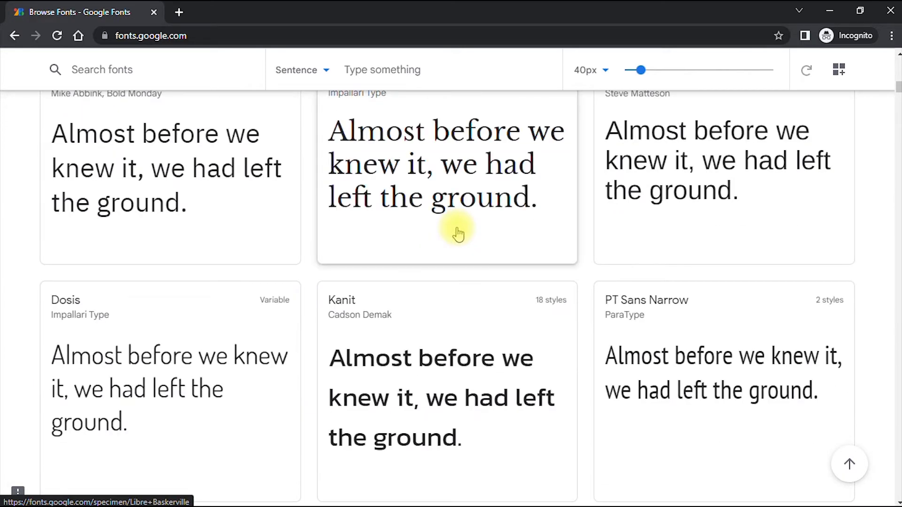
{"action": "scroll", "coordinate": [457, 233], "scroll_direction": "down", "scroll_amount": 5}
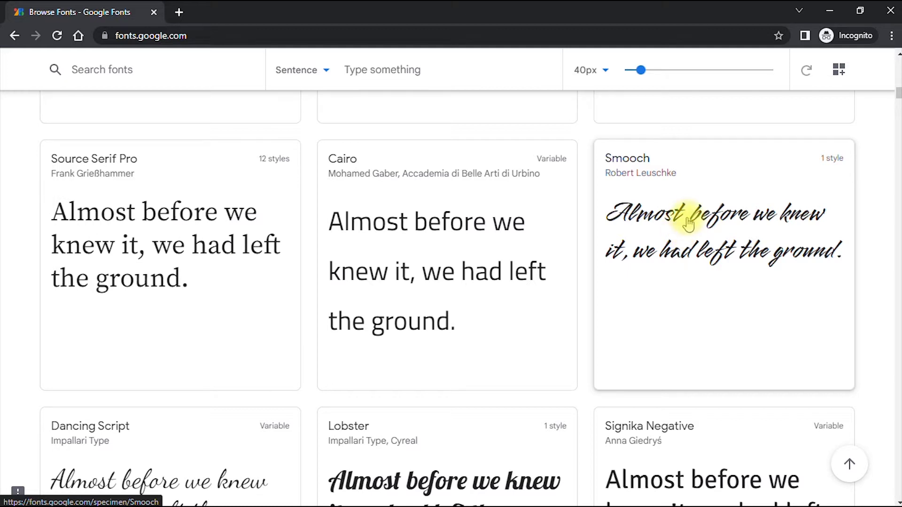
Open the Smooch specimen page and bring up link options on the Google Fonts logo.
{"action": "left_click", "coordinate": [688, 223]}
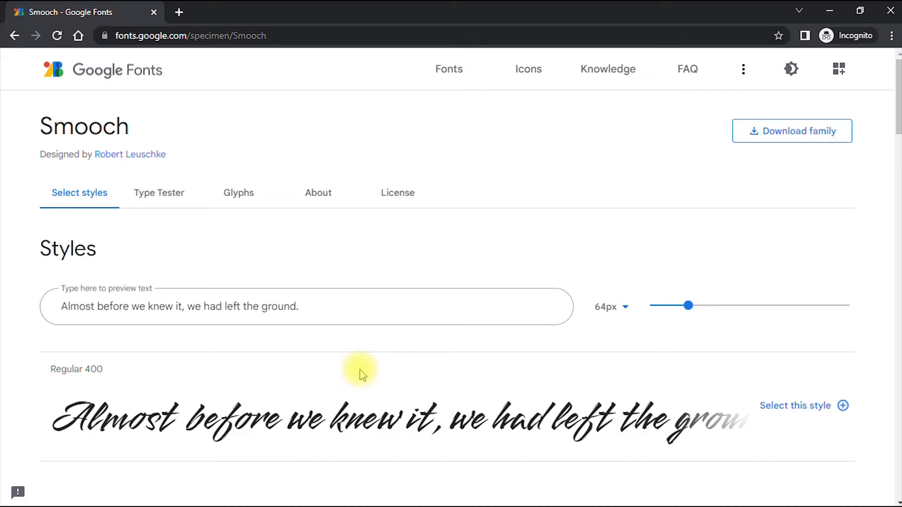
{"action": "scroll", "coordinate": [360, 375], "scroll_direction": "down", "scroll_amount": 2}
{"action": "scroll", "coordinate": [359, 374], "scroll_direction": "up", "scroll_amount": 2}
{"action": "scroll", "coordinate": [360, 374], "scroll_direction": "down", "scroll_amount": 5}
{"action": "scroll", "coordinate": [360, 374], "scroll_direction": "up", "scroll_amount": 5}
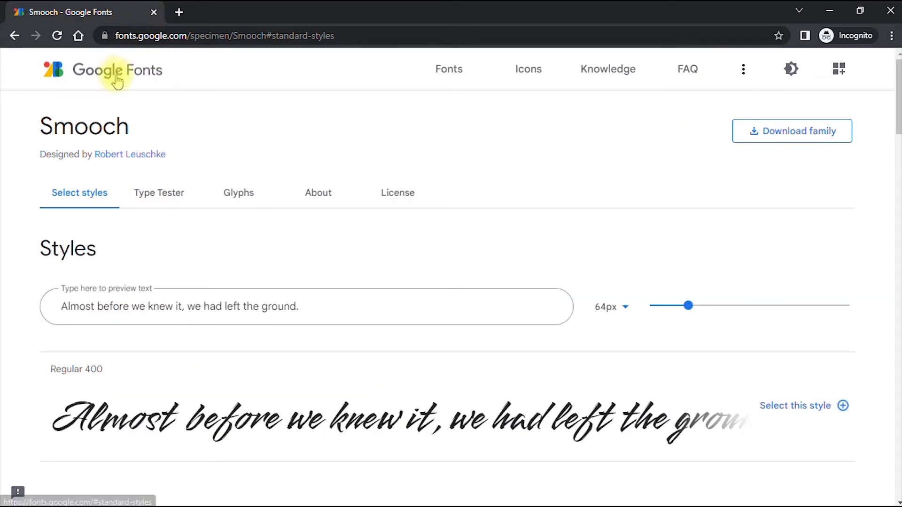
{"action": "right_click", "coordinate": [117, 79]}
Open the Google Fonts home page in a new tab and clear the 'lato' search.
{"action": "left_click", "coordinate": [137, 85]}
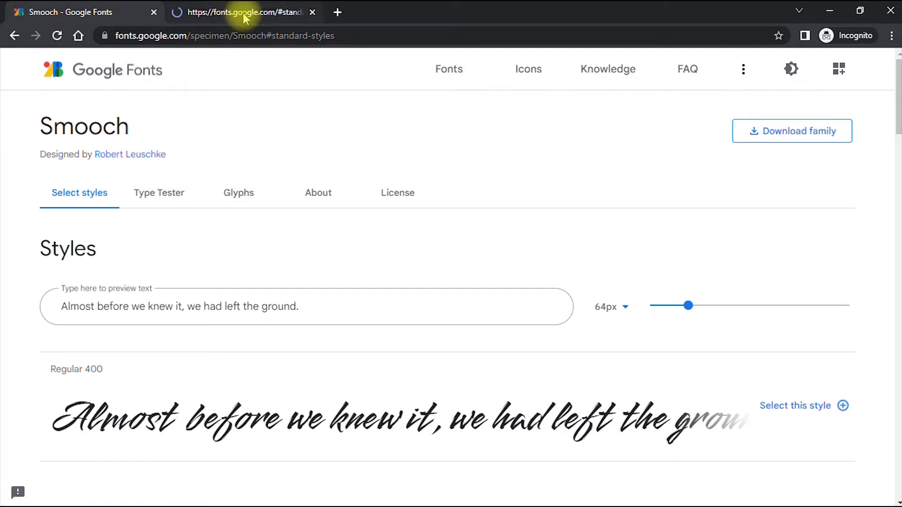
{"action": "left_click", "coordinate": [245, 15]}
{"action": "type", "text": "lato"}
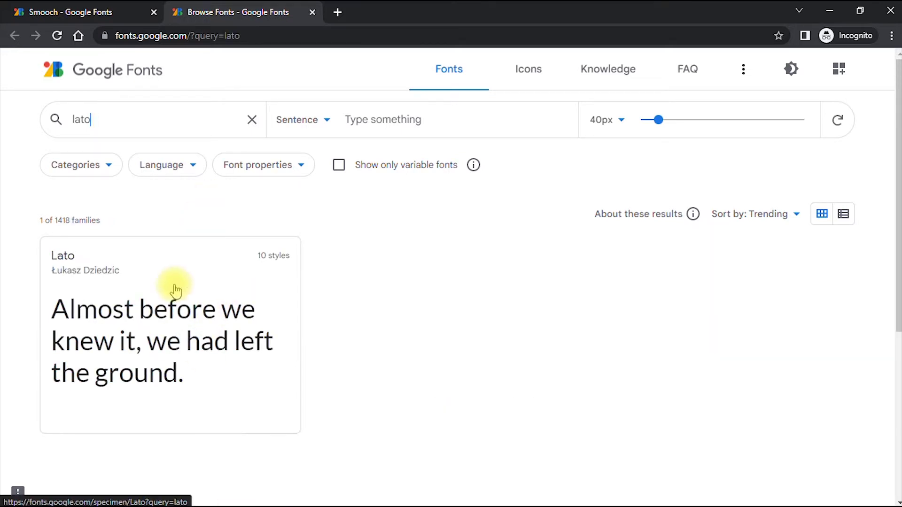
{"action": "left_click", "coordinate": [251, 119]}
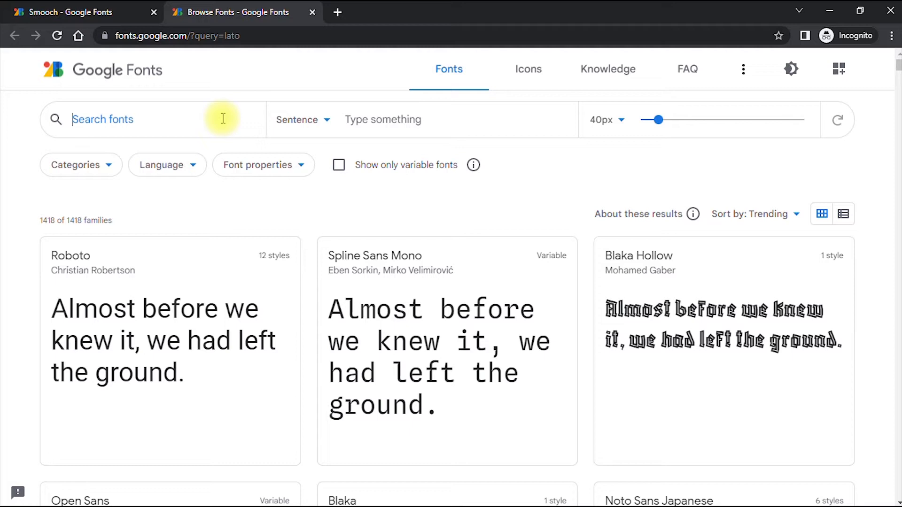
{"action": "type", "text": "ral"}
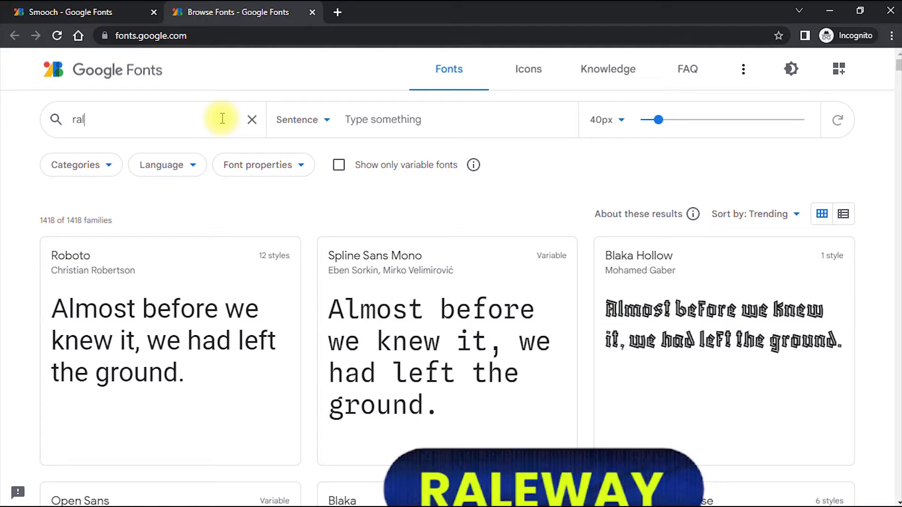
{"action": "type", "text": "eway"}
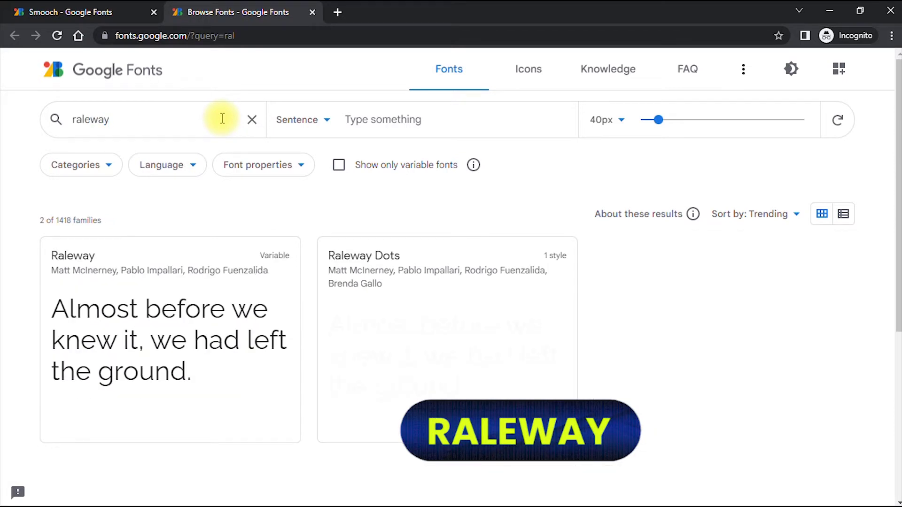
View the Raleway specimen page, then return to the Smooch font page.
{"action": "left_click", "coordinate": [184, 345]}
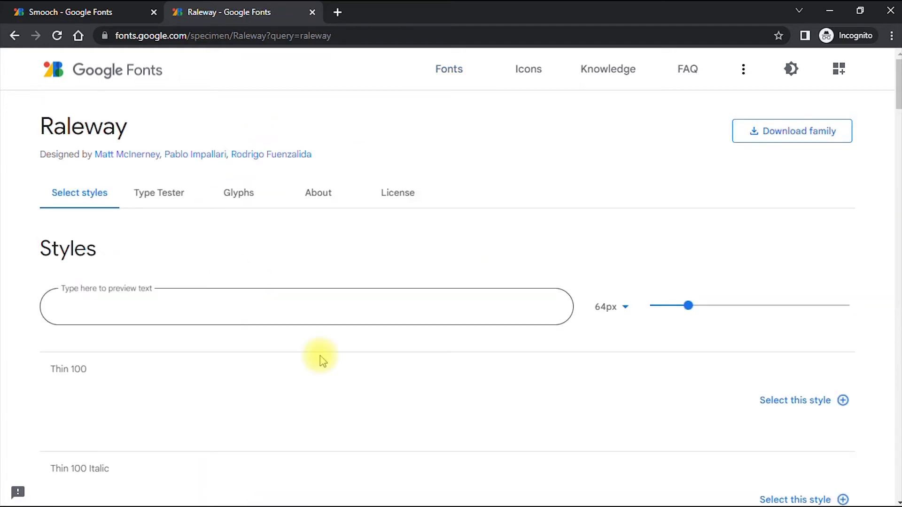
{"action": "scroll", "coordinate": [272, 312], "scroll_direction": "down", "scroll_amount": 4}
{"action": "scroll", "coordinate": [272, 313], "scroll_direction": "down", "scroll_amount": 4}
{"action": "scroll", "coordinate": [272, 313], "scroll_direction": "down", "scroll_amount": 2}
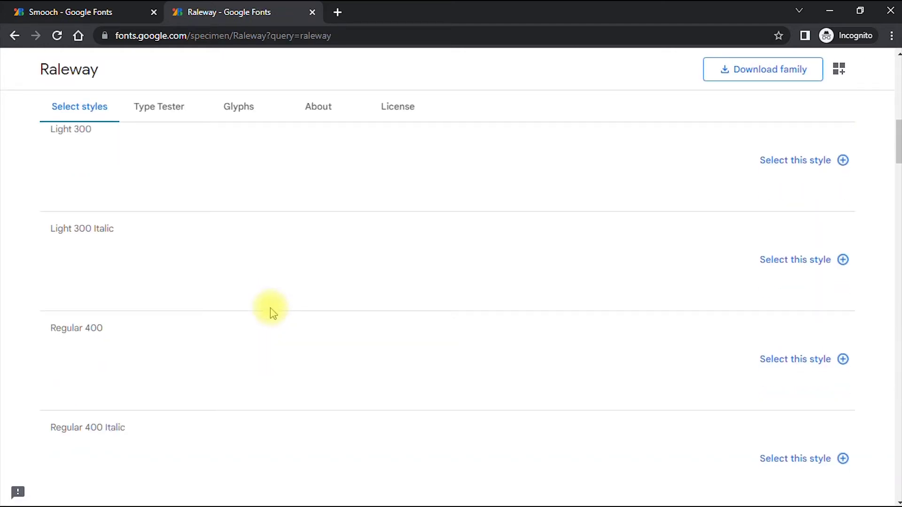
{"action": "scroll", "coordinate": [272, 313], "scroll_direction": "down", "scroll_amount": 6}
{"action": "scroll", "coordinate": [271, 310], "scroll_direction": "down", "scroll_amount": 4}
{"action": "scroll", "coordinate": [271, 308], "scroll_direction": "down", "scroll_amount": 4}
{"action": "scroll", "coordinate": [271, 308], "scroll_direction": "down", "scroll_amount": 3}
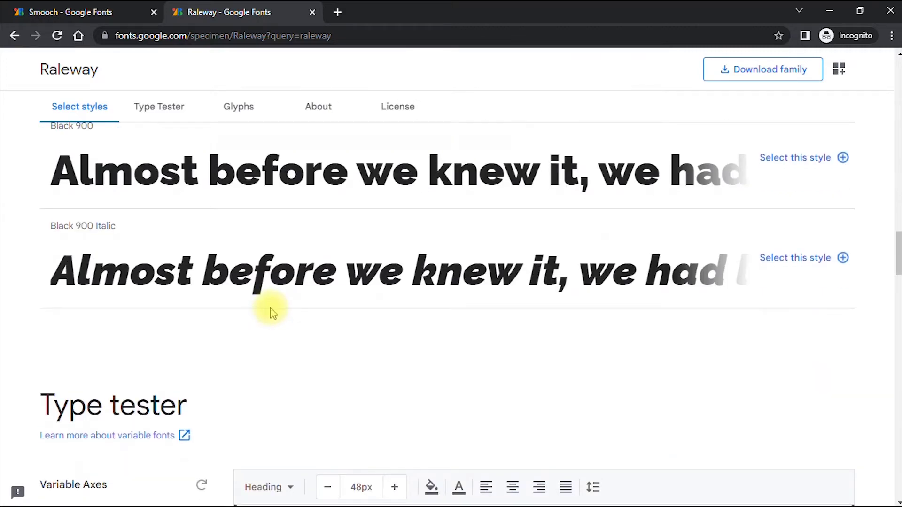
{"action": "scroll", "coordinate": [270, 309], "scroll_direction": "up", "scroll_amount": 10}
{"action": "left_click", "coordinate": [101, 11]}
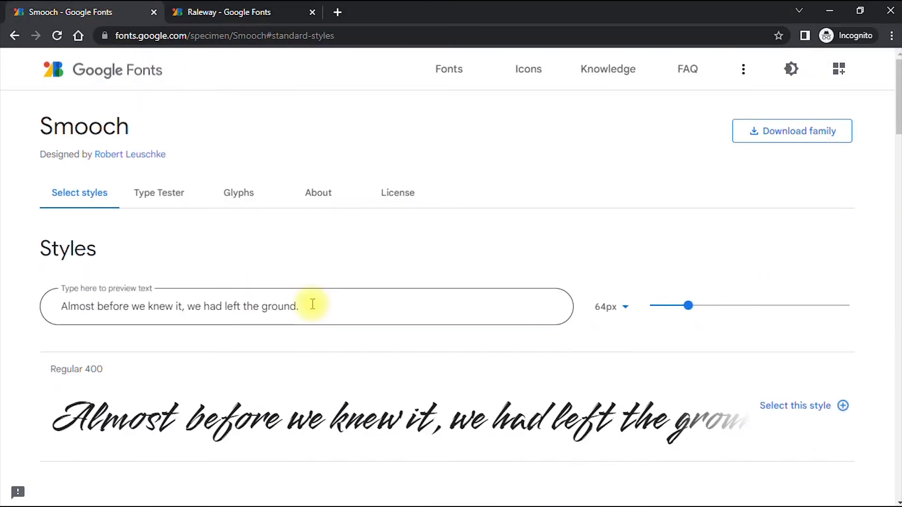
{"action": "scroll", "coordinate": [309, 305], "scroll_direction": "down", "scroll_amount": 1}
{"action": "scroll", "coordinate": [308, 310], "scroll_direction": "down", "scroll_amount": 3}
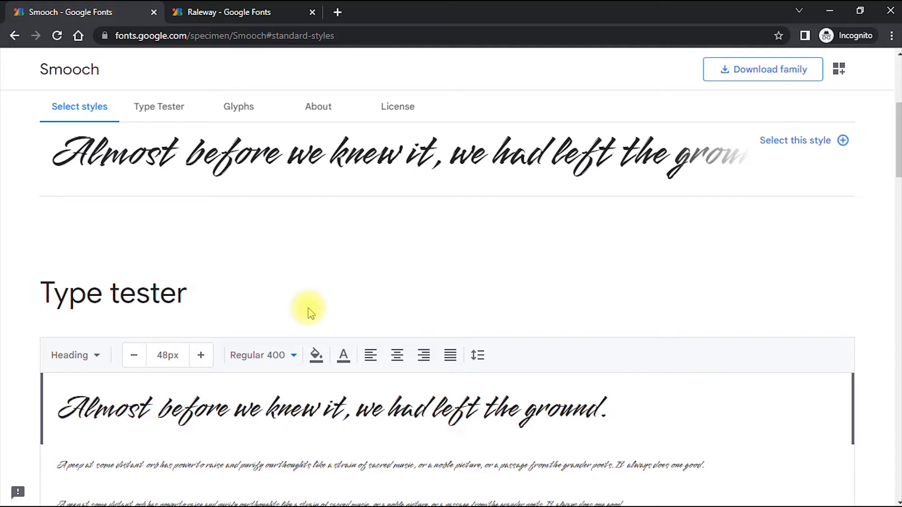
{"action": "scroll", "coordinate": [308, 310], "scroll_direction": "up", "scroll_amount": 4}
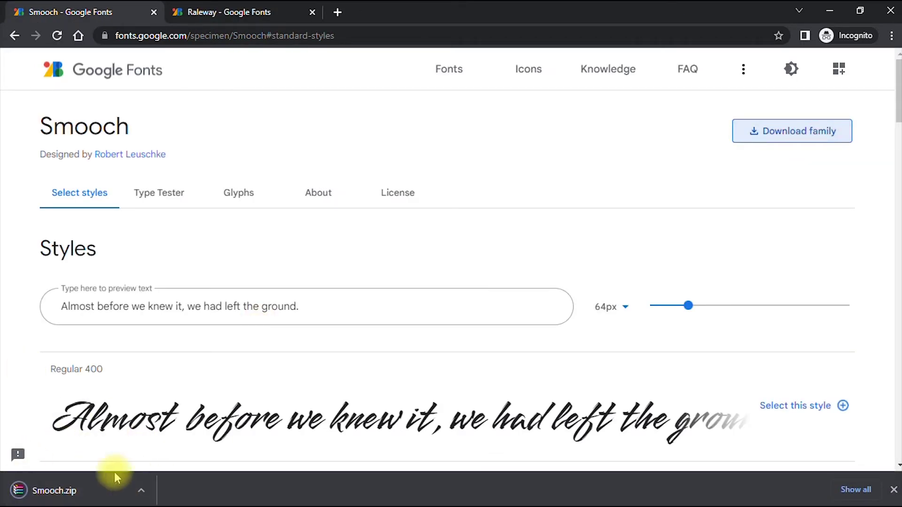
Show the downloaded Smooch.zip in its Downloads folder.
{"action": "left_click", "coordinate": [146, 495]}
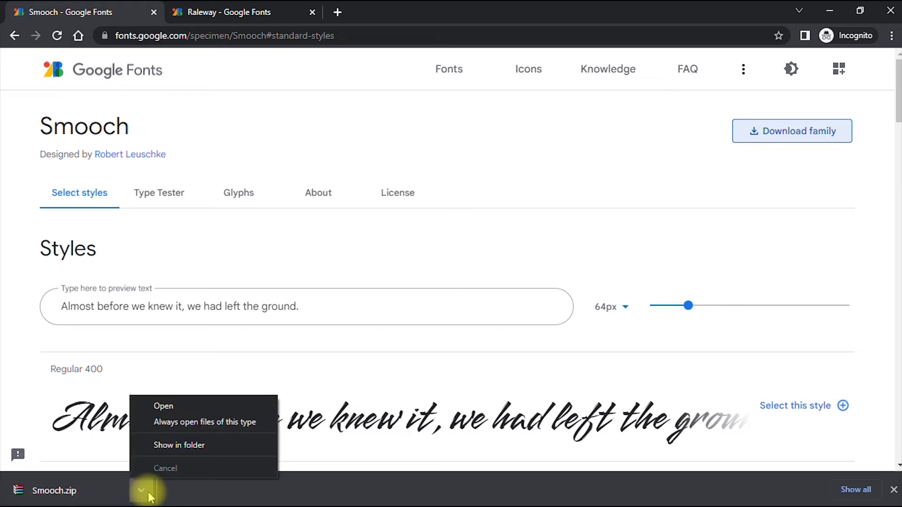
{"action": "left_click", "coordinate": [193, 446]}
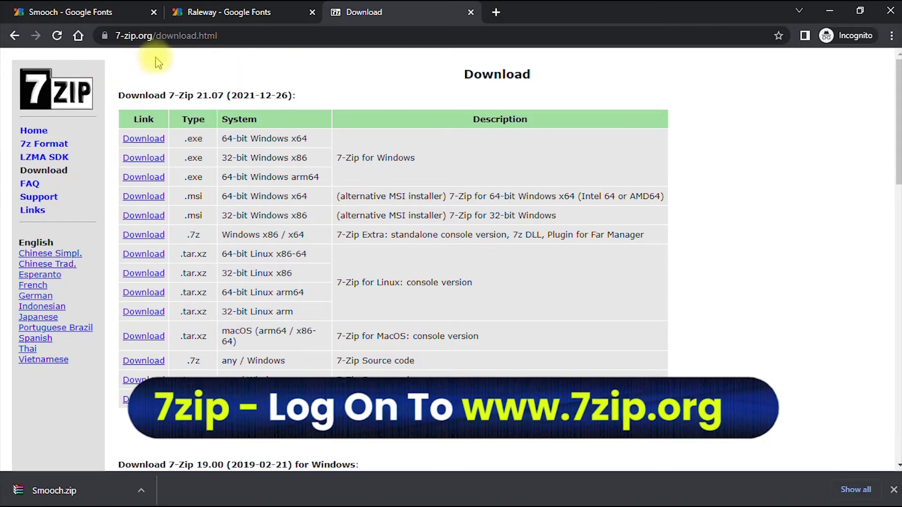
{"action": "left_click", "coordinate": [127, 36]}
{"action": "left_click", "coordinate": [167, 84]}
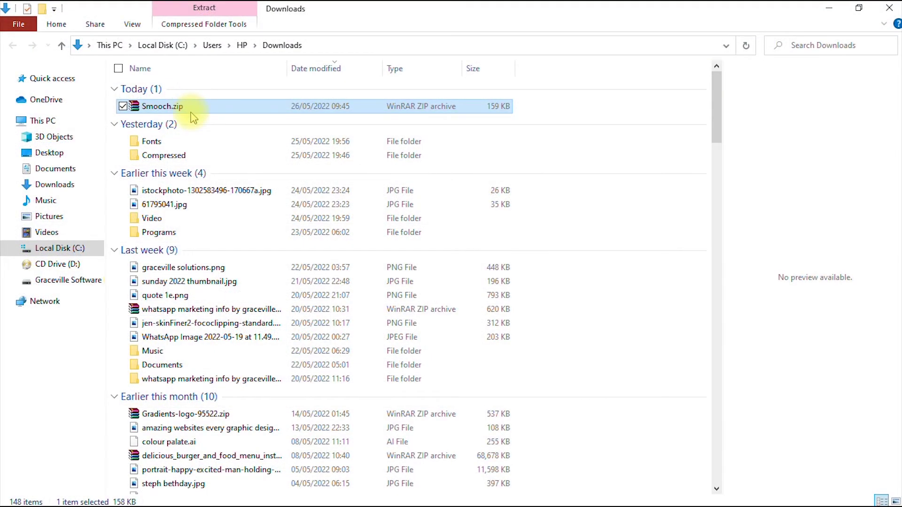
Extract Smooch.zip into a Smooch folder.
{"action": "double_click", "coordinate": [188, 107]}
{"action": "right_click", "coordinate": [189, 113]}
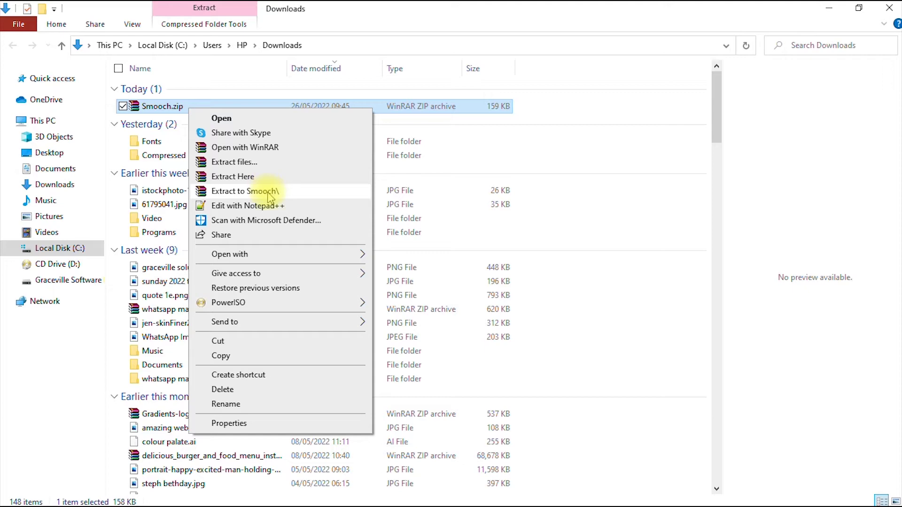
{"action": "left_click", "coordinate": [269, 192]}
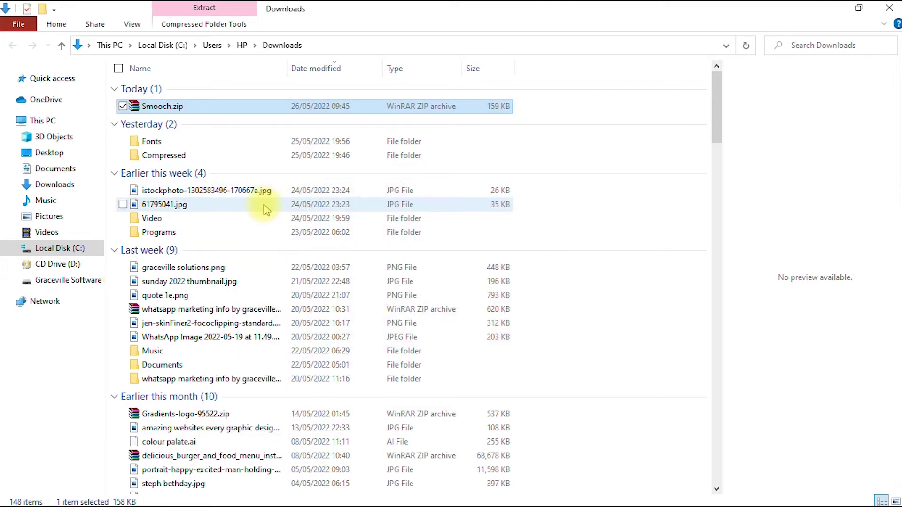
Install Smooch-Regular.ttf from the extracted Smooch folder.
{"action": "left_click", "coordinate": [162, 121]}
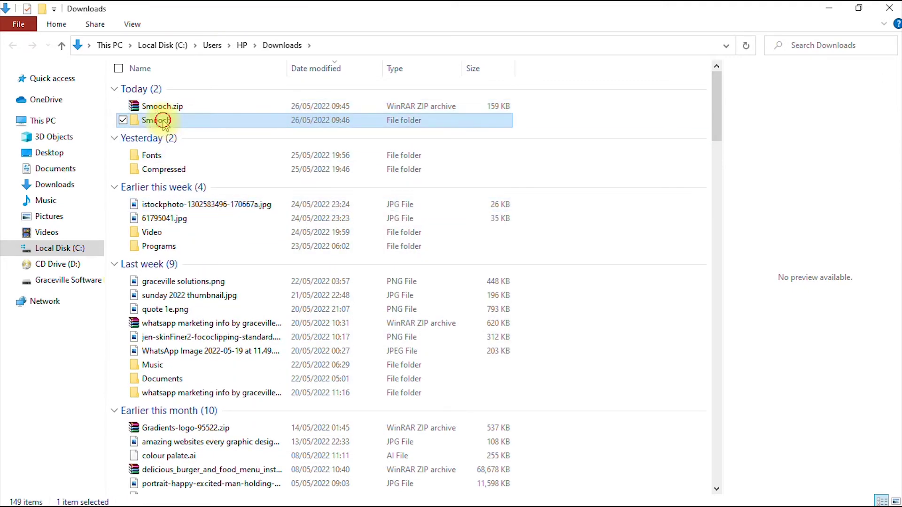
{"action": "double_click", "coordinate": [163, 122]}
{"action": "left_click", "coordinate": [165, 104]}
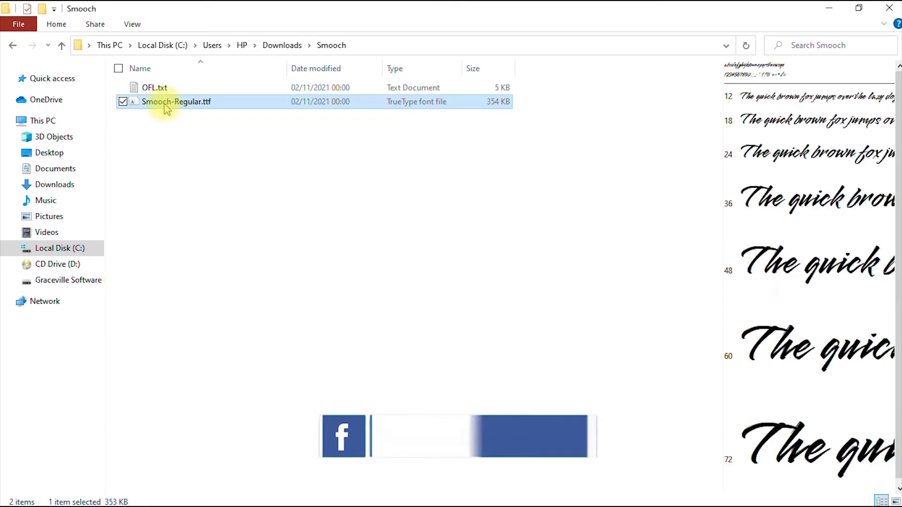
{"action": "right_click", "coordinate": [164, 103]}
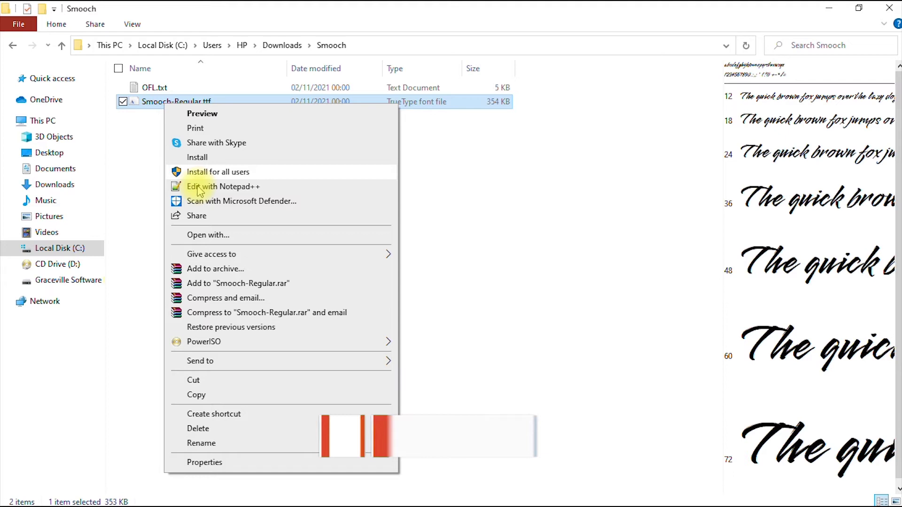
{"action": "left_click", "coordinate": [197, 158]}
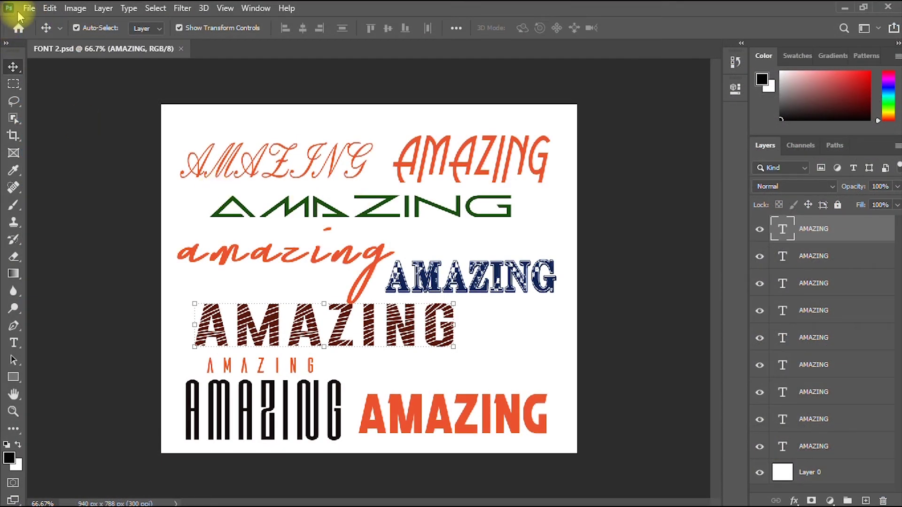
Create a new blank Photoshop document with File > New.
{"action": "left_click", "coordinate": [29, 8]}
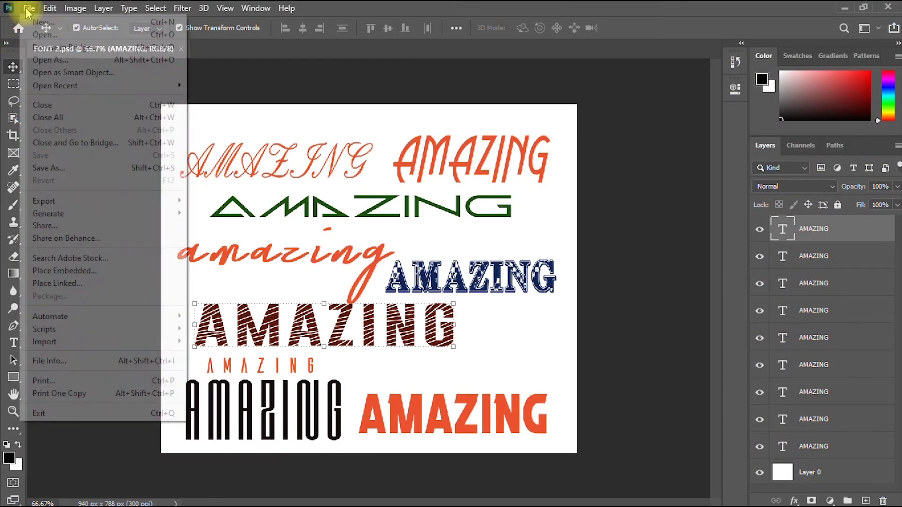
{"action": "left_click", "coordinate": [43, 21]}
{"action": "left_click", "coordinate": [717, 463]}
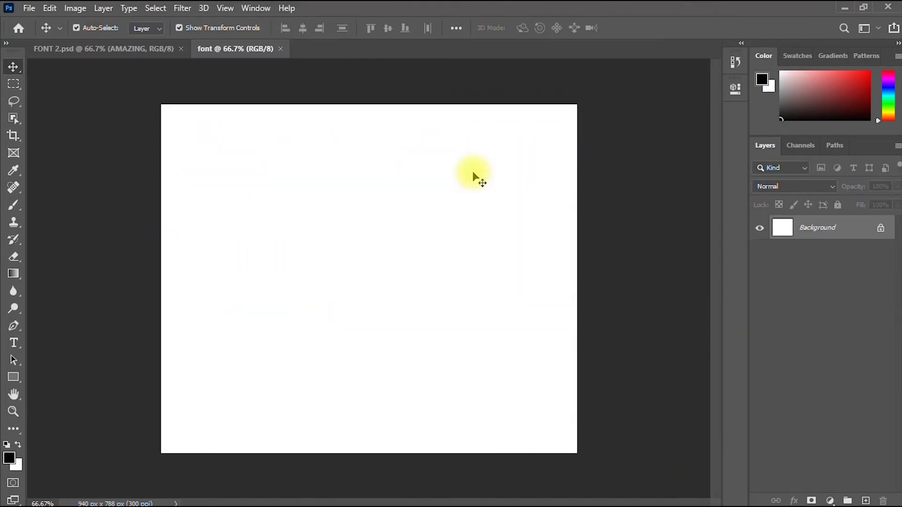
Add a text layer reading FONT TUTORIAL to the canvas.
{"action": "left_click", "coordinate": [14, 343]}
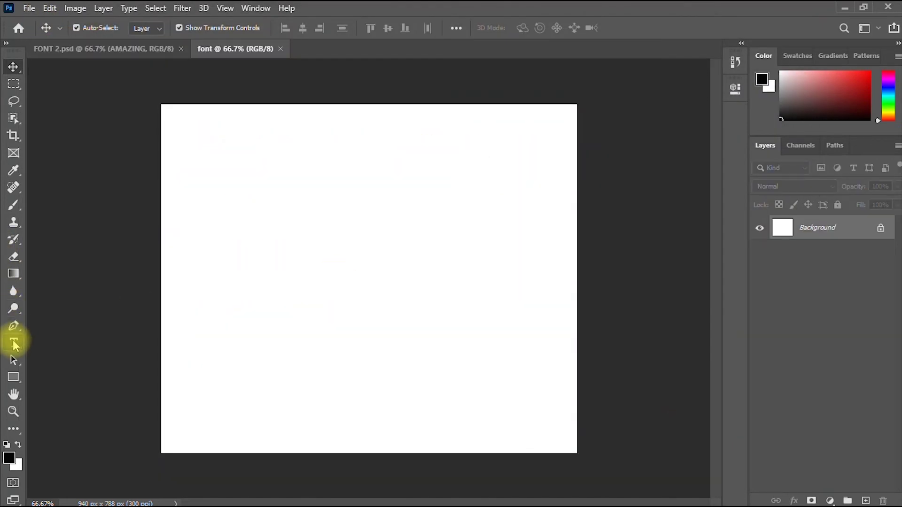
{"action": "left_click", "coordinate": [329, 266]}
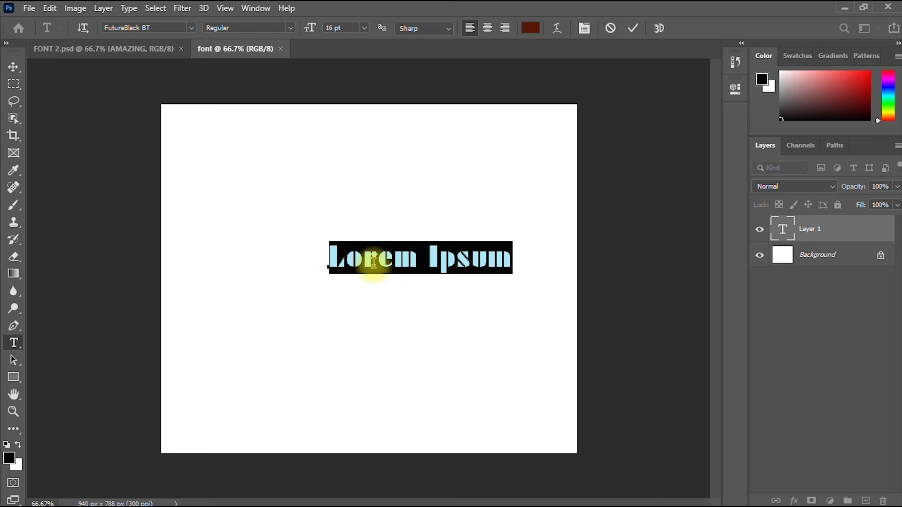
{"action": "key", "text": "Tab"}
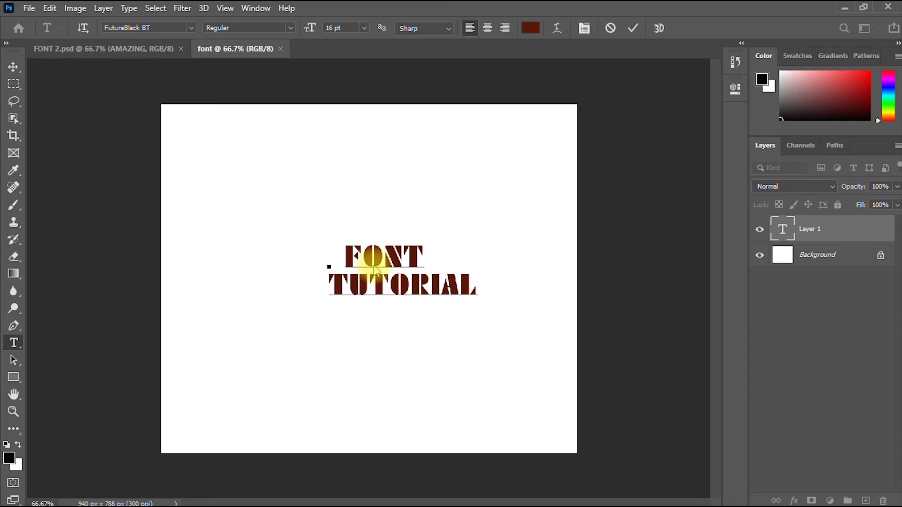
{"action": "key", "text": "Print"}
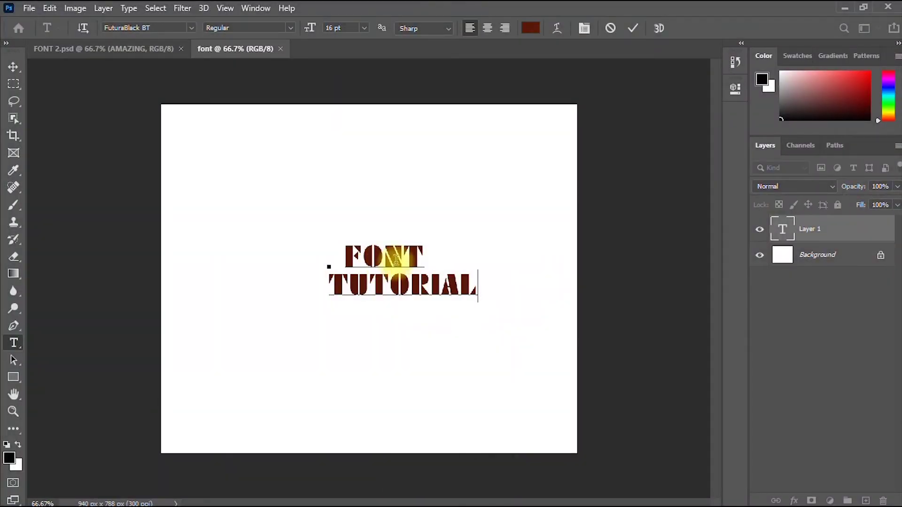
Scale the FONT TUTORIAL text to about 130% and shift it right and down.
{"action": "left_click", "coordinate": [14, 71]}
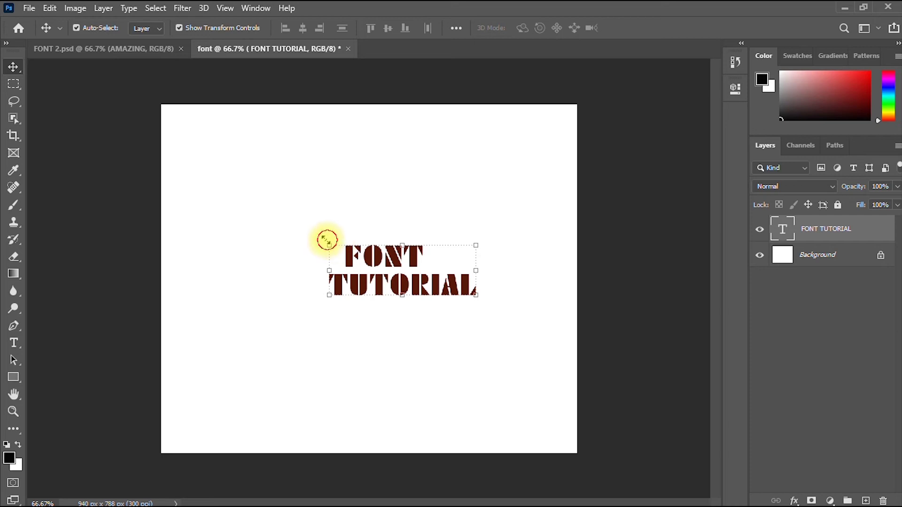
{"action": "left_click_drag", "start_coordinate": [324, 243], "coordinate": [274, 236]}
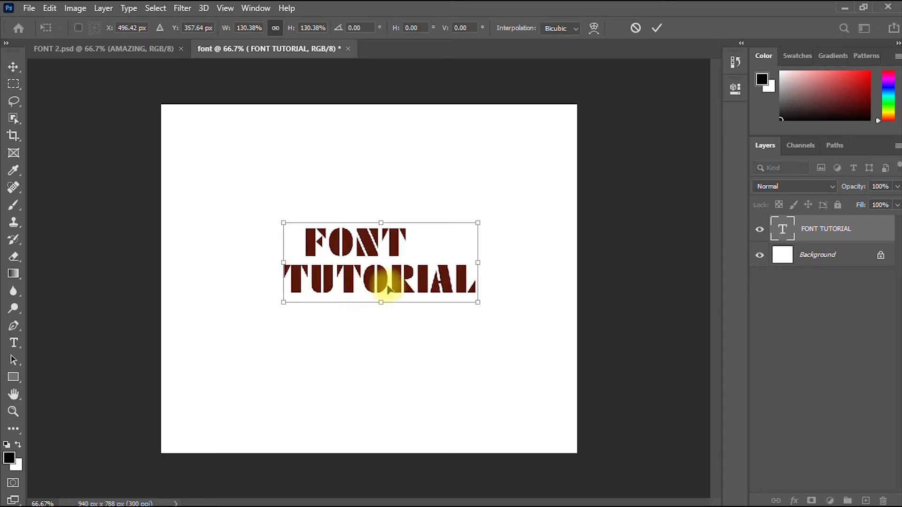
{"action": "left_click_drag", "start_coordinate": [399, 289], "coordinate": [412, 305]}
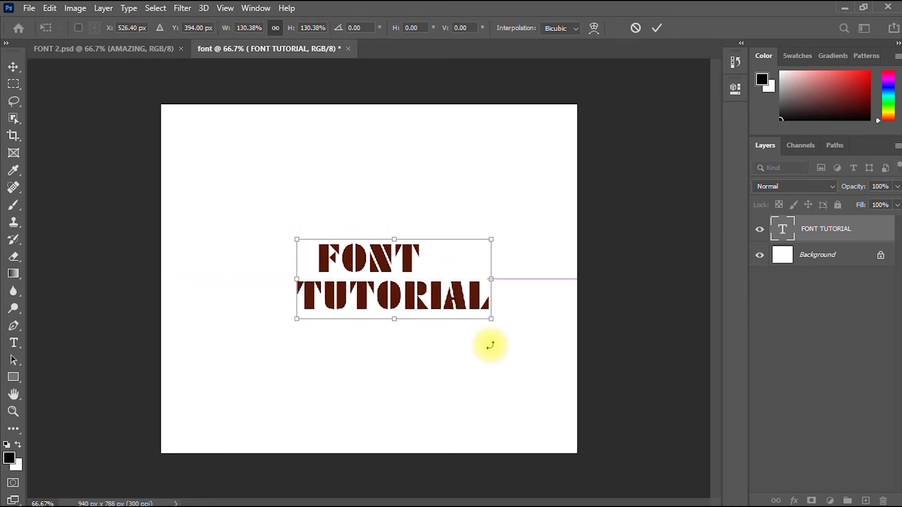
{"action": "left_click", "coordinate": [656, 28]}
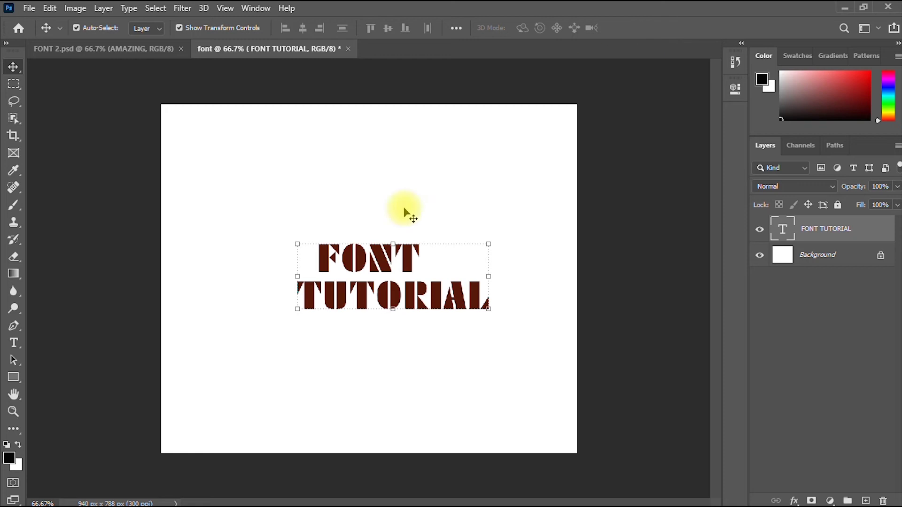
Re-enter text editing and select all of the FONT TUTORIAL text.
{"action": "left_click", "coordinate": [14, 344]}
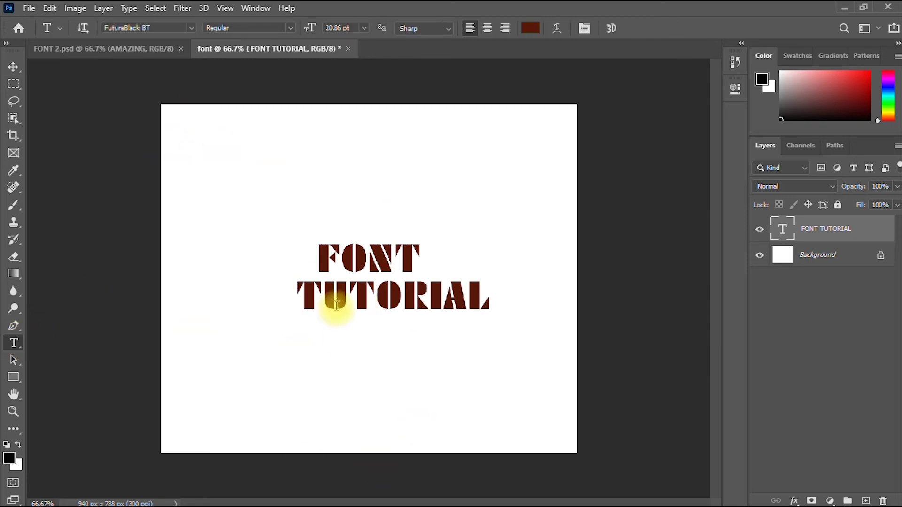
{"action": "left_click", "coordinate": [368, 261]}
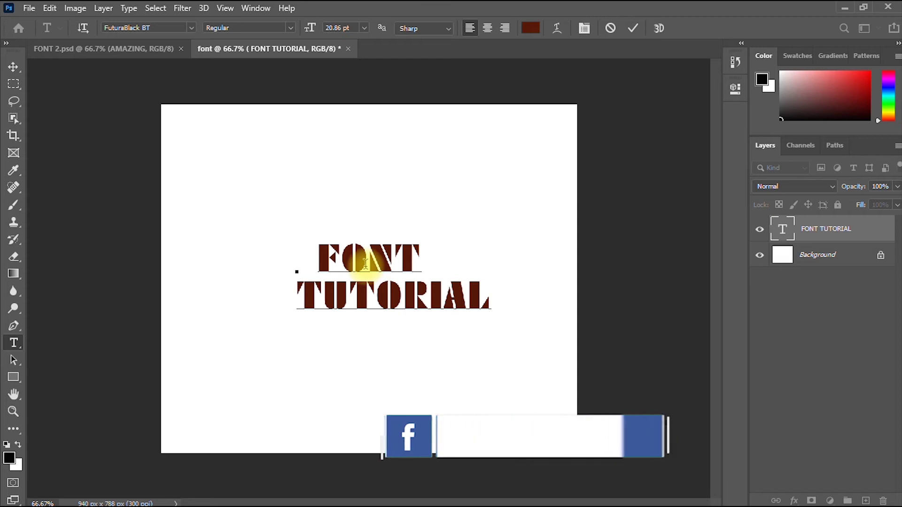
{"action": "key", "text": "ctrl+a"}
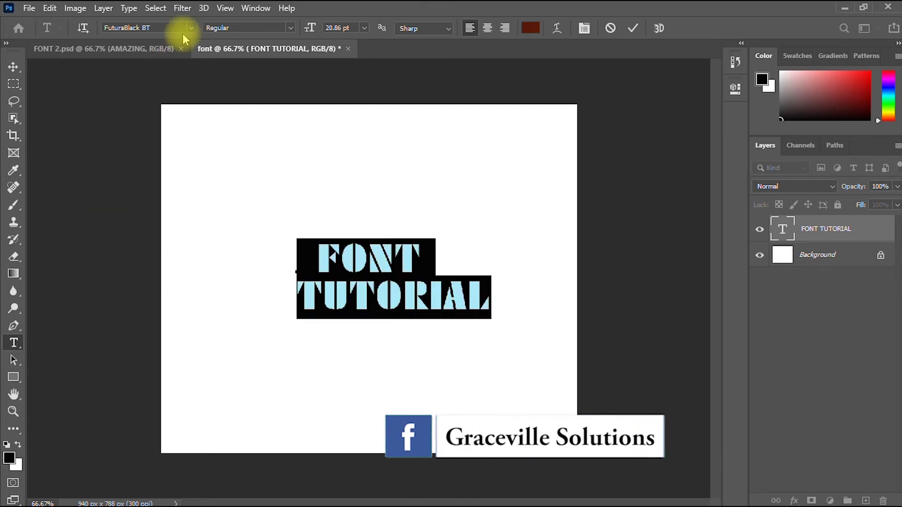
Set FONT TUTORIAL in the Smooch font, then move the text up and left.
{"action": "left_click", "coordinate": [191, 29]}
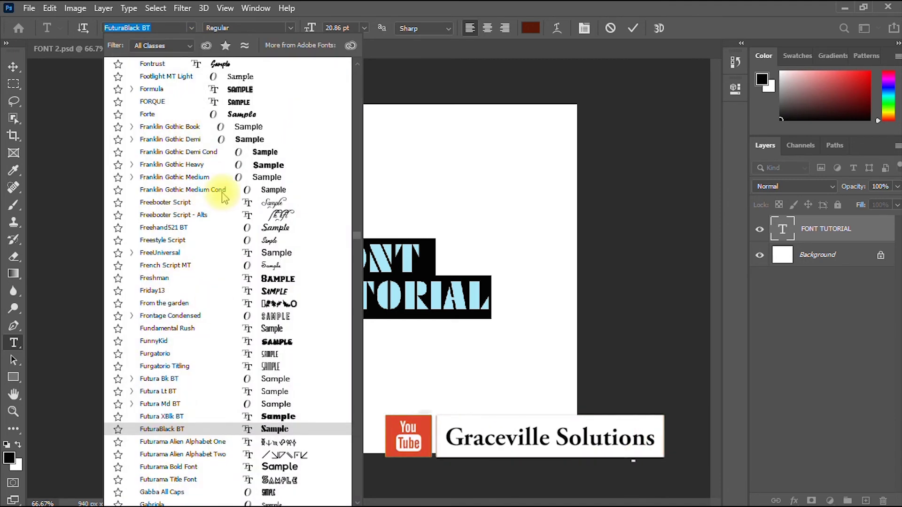
{"action": "scroll", "coordinate": [222, 192], "scroll_direction": "up", "scroll_amount": 2}
{"action": "scroll", "coordinate": [189, 64], "scroll_direction": "up", "scroll_amount": 2}
{"action": "scroll", "coordinate": [190, 63], "scroll_direction": "up", "scroll_amount": 2}
{"action": "scroll", "coordinate": [155, 27], "scroll_direction": "up", "scroll_amount": 2}
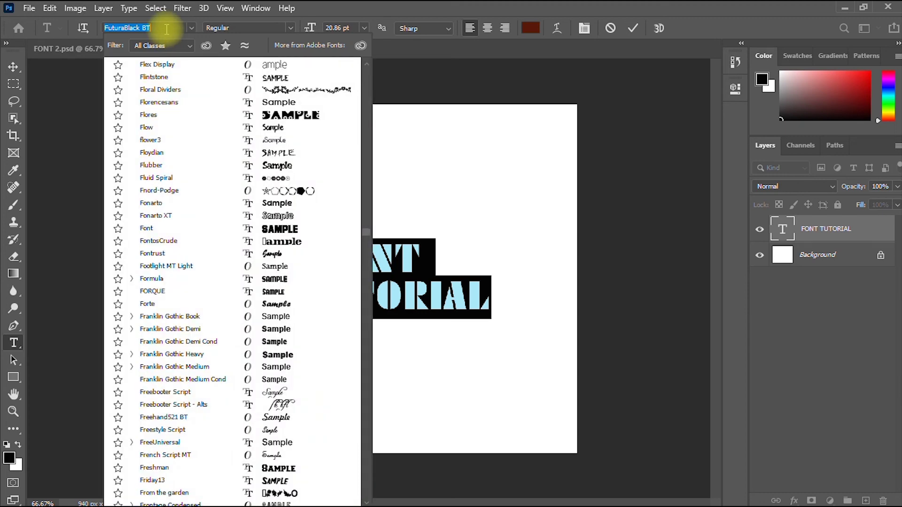
{"action": "type", "text": "s"}
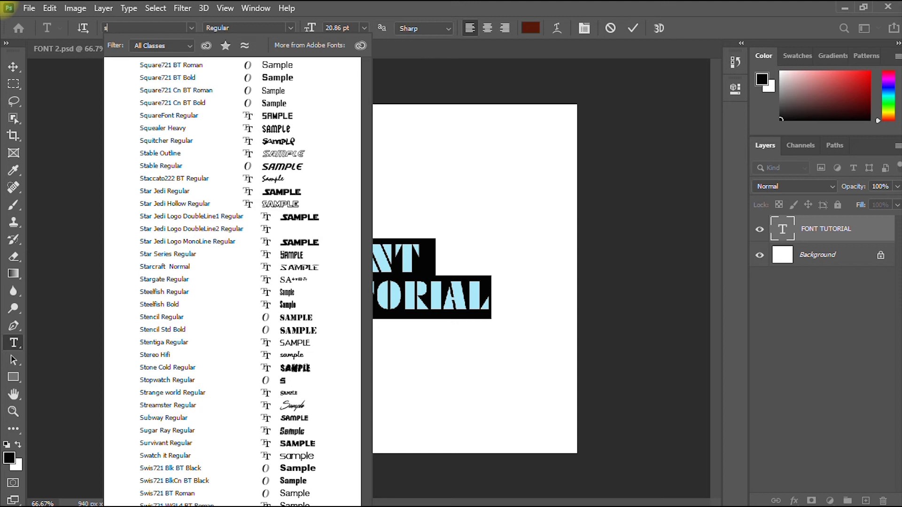
{"action": "type", "text": "mooch"}
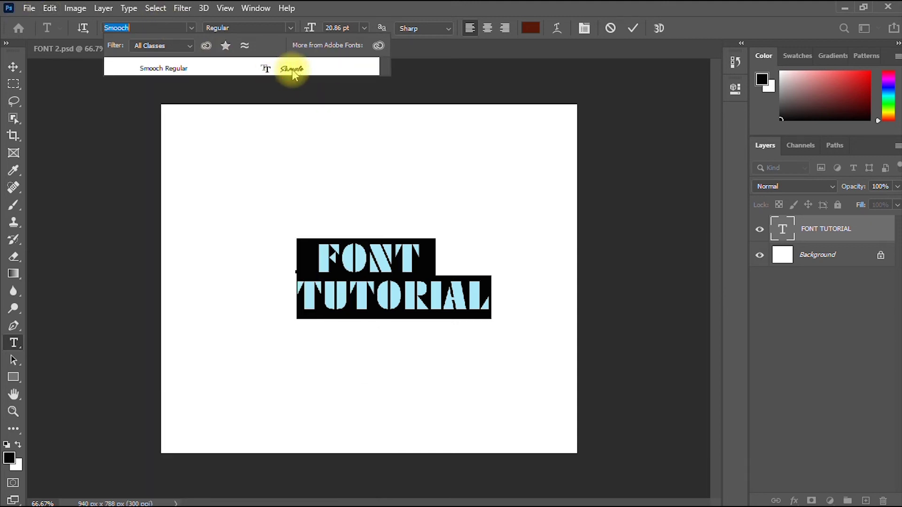
{"action": "key", "text": "Escape"}
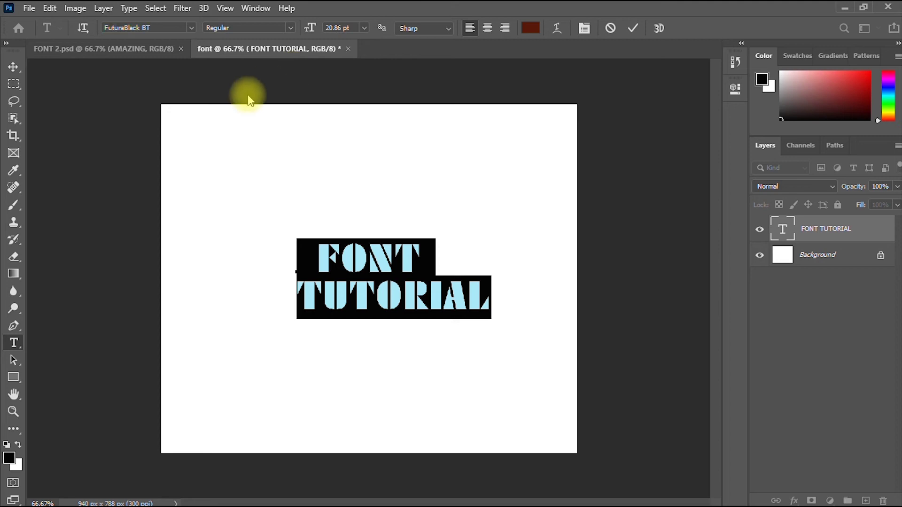
{"action": "left_click", "coordinate": [14, 68]}
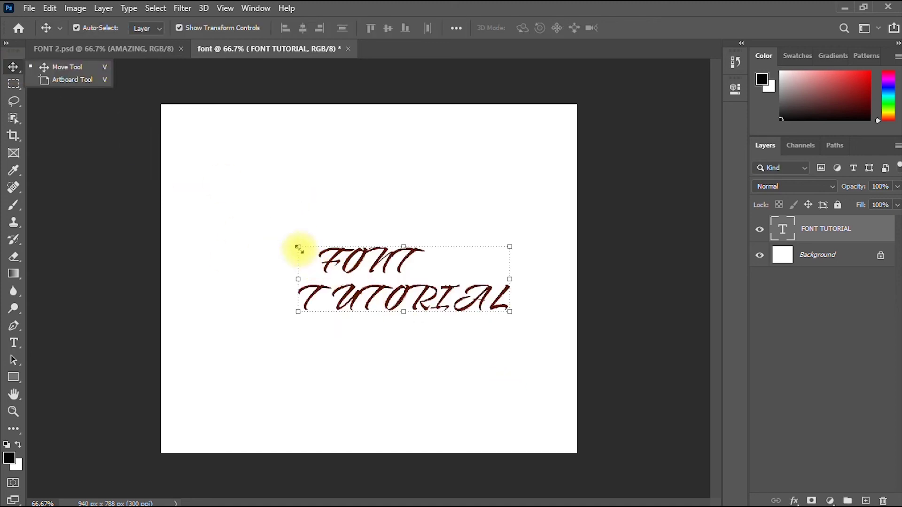
{"action": "left_click_drag", "start_coordinate": [299, 247], "coordinate": [253, 225]}
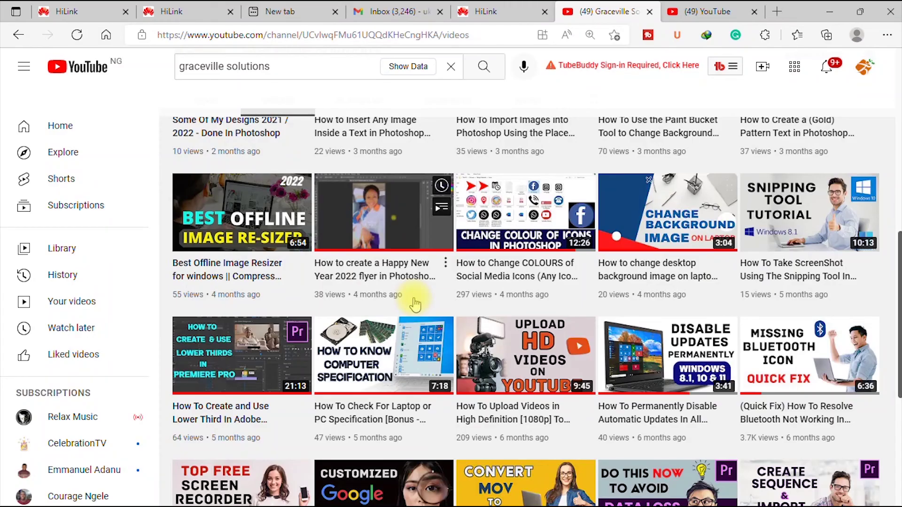
{"action": "scroll", "coordinate": [413, 300], "scroll_direction": "up", "scroll_amount": 2}
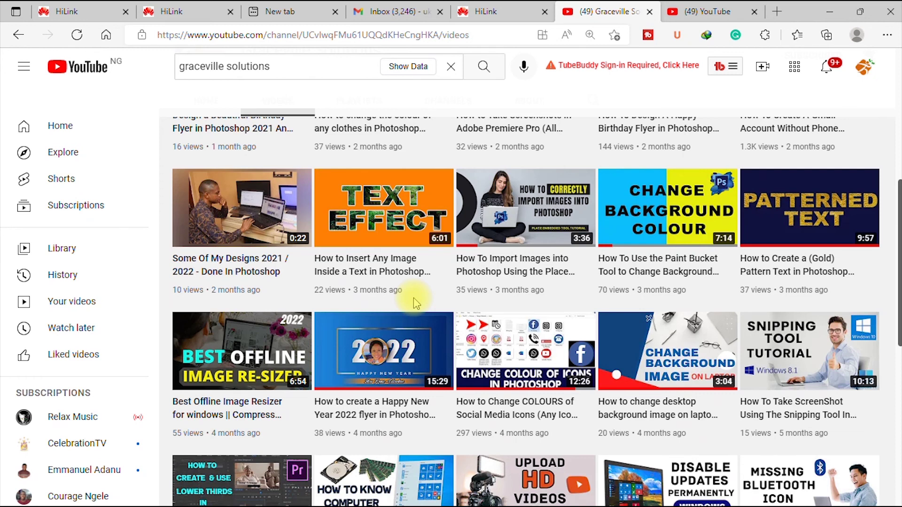
{"action": "scroll", "coordinate": [414, 299], "scroll_direction": "down", "scroll_amount": 1}
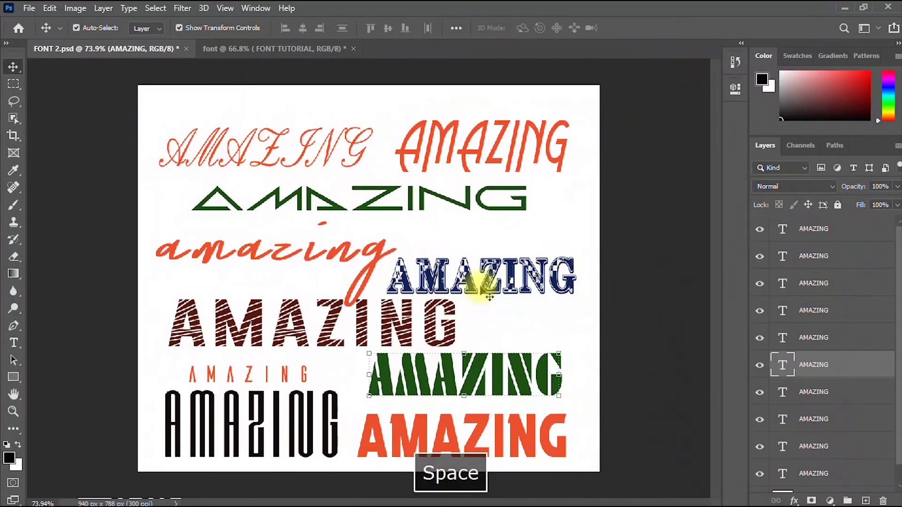
{"action": "scroll", "coordinate": [489, 297], "scroll_direction": "up", "scroll_amount": 1}
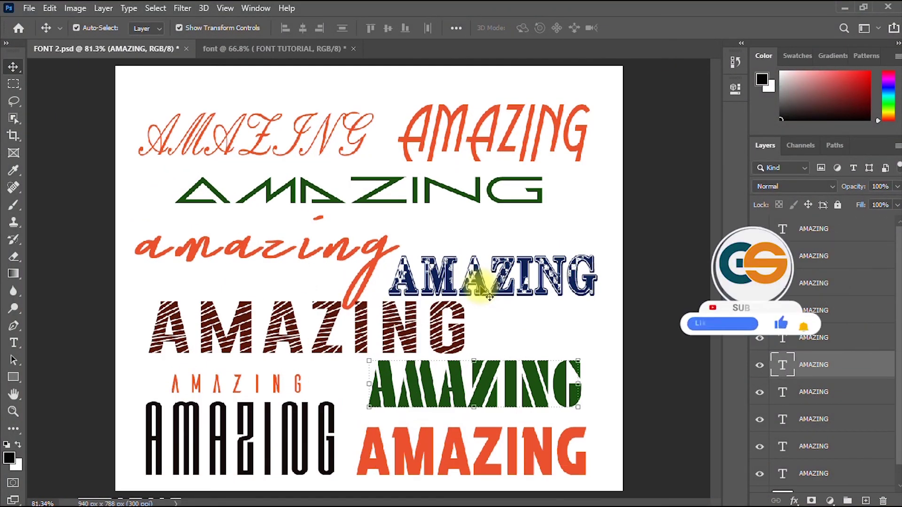
{"action": "scroll", "coordinate": [488, 297], "scroll_direction": "up", "scroll_amount": 2}
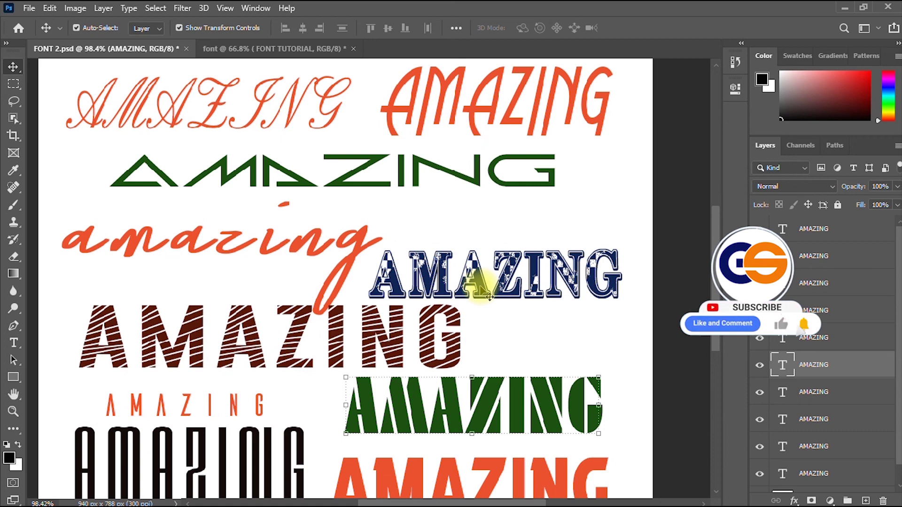
{"action": "scroll", "coordinate": [488, 297], "scroll_direction": "down", "scroll_amount": 1}
{"action": "scroll", "coordinate": [489, 297], "scroll_direction": "down", "scroll_amount": 1}
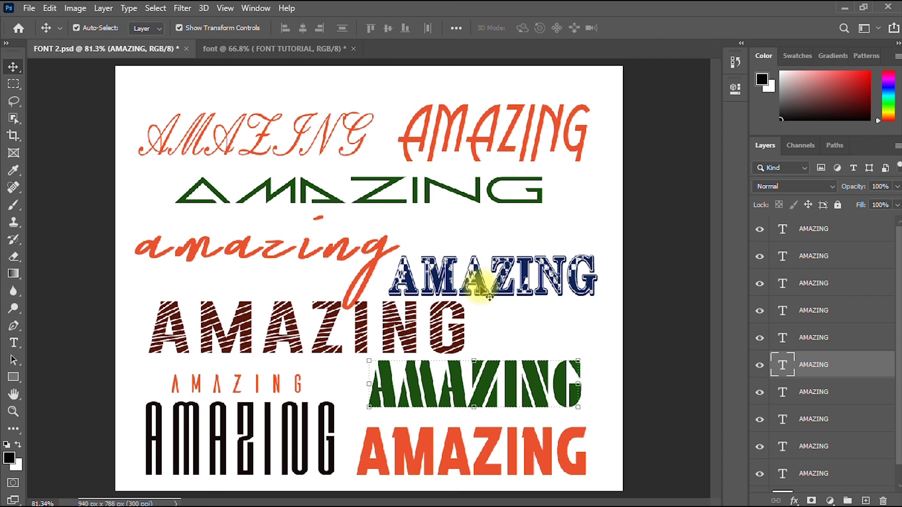
{"action": "scroll", "coordinate": [488, 296], "scroll_direction": "down", "scroll_amount": 1}
{"action": "scroll", "coordinate": [488, 296], "scroll_direction": "down", "scroll_amount": 1}
{"action": "scroll", "coordinate": [489, 297], "scroll_direction": "down", "scroll_amount": 1}
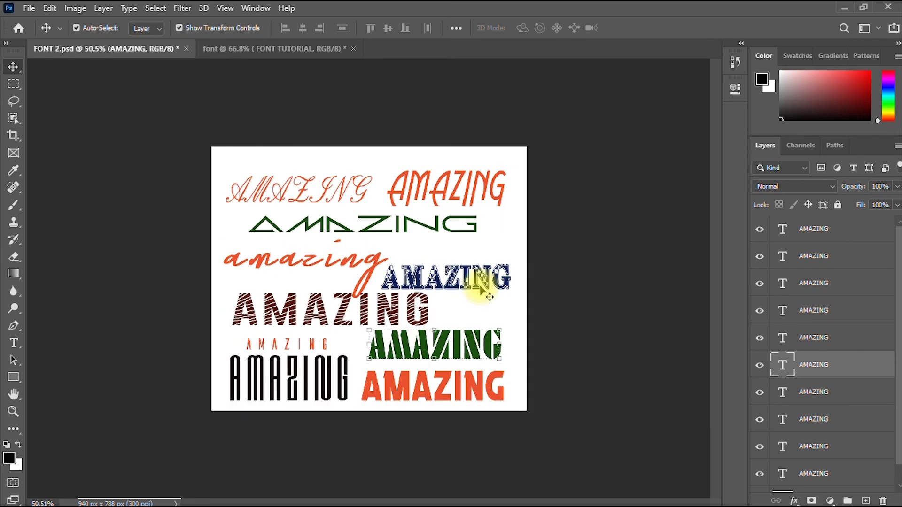